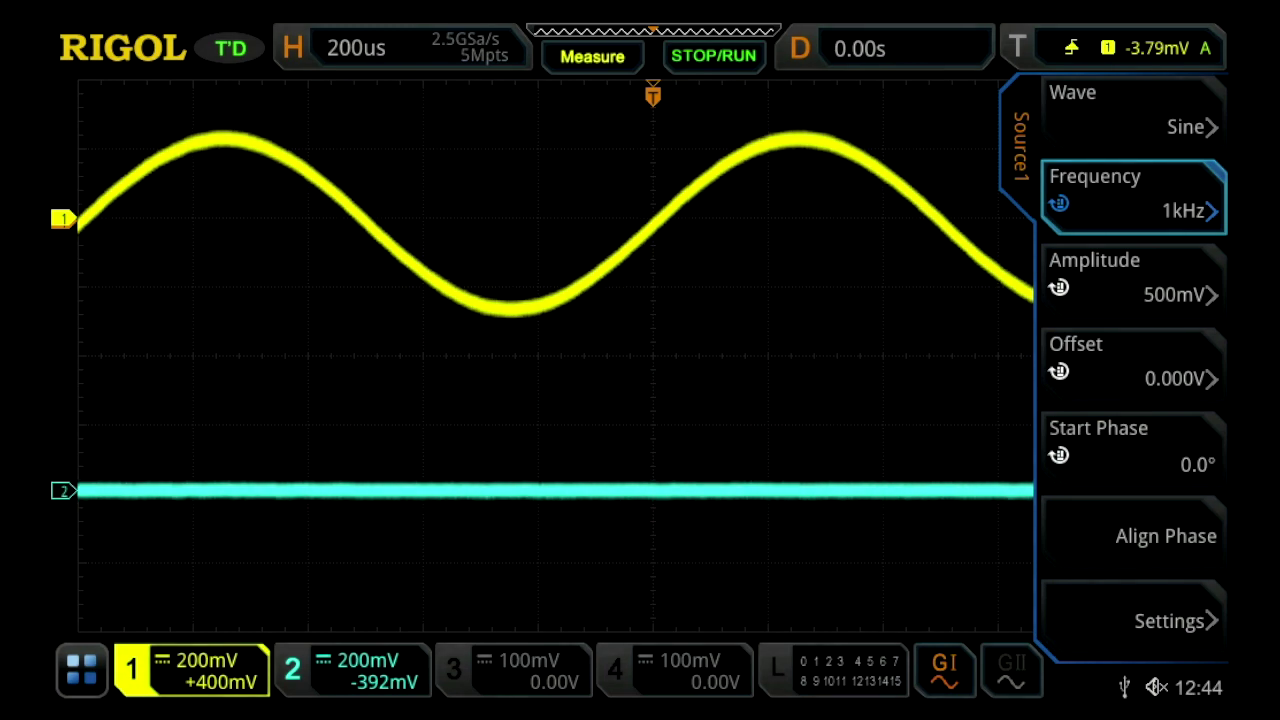
# Step: Set the Source1 waveform to Sinc and shift the trace horizontally to a delay of -316us
pyautogui.click(1133, 112)
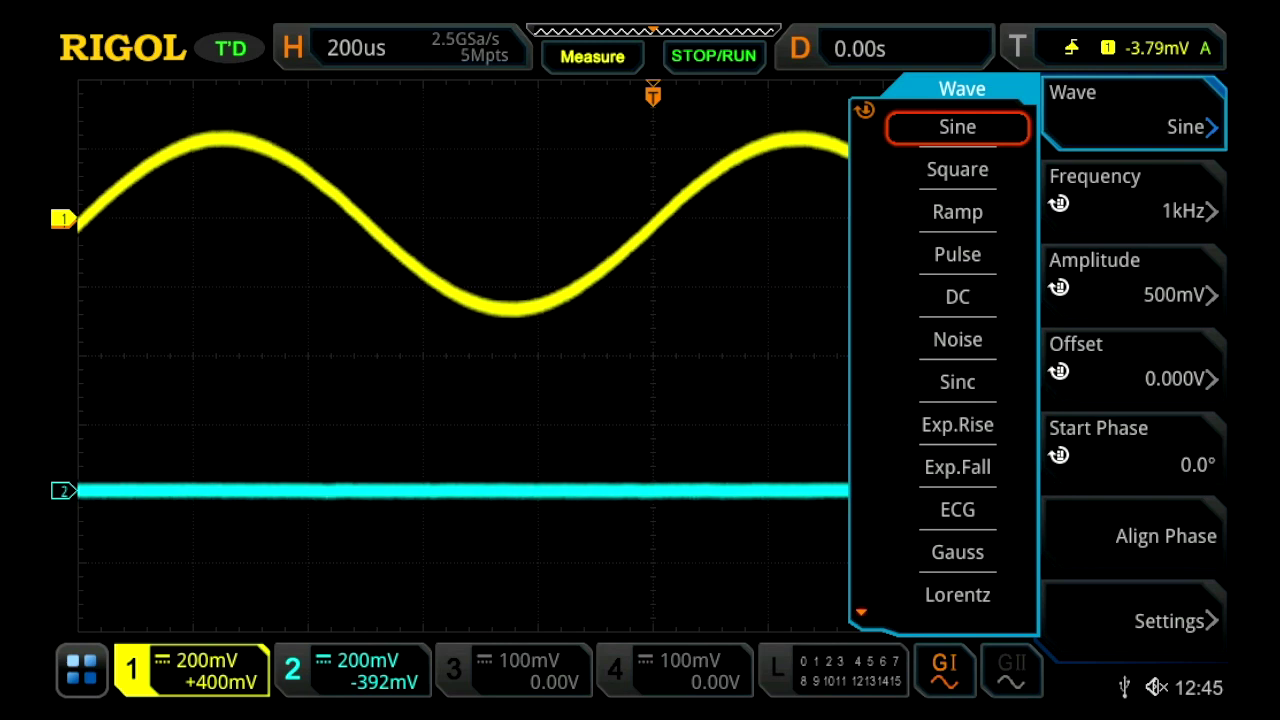
pyautogui.scroll(-2, 957, 360)
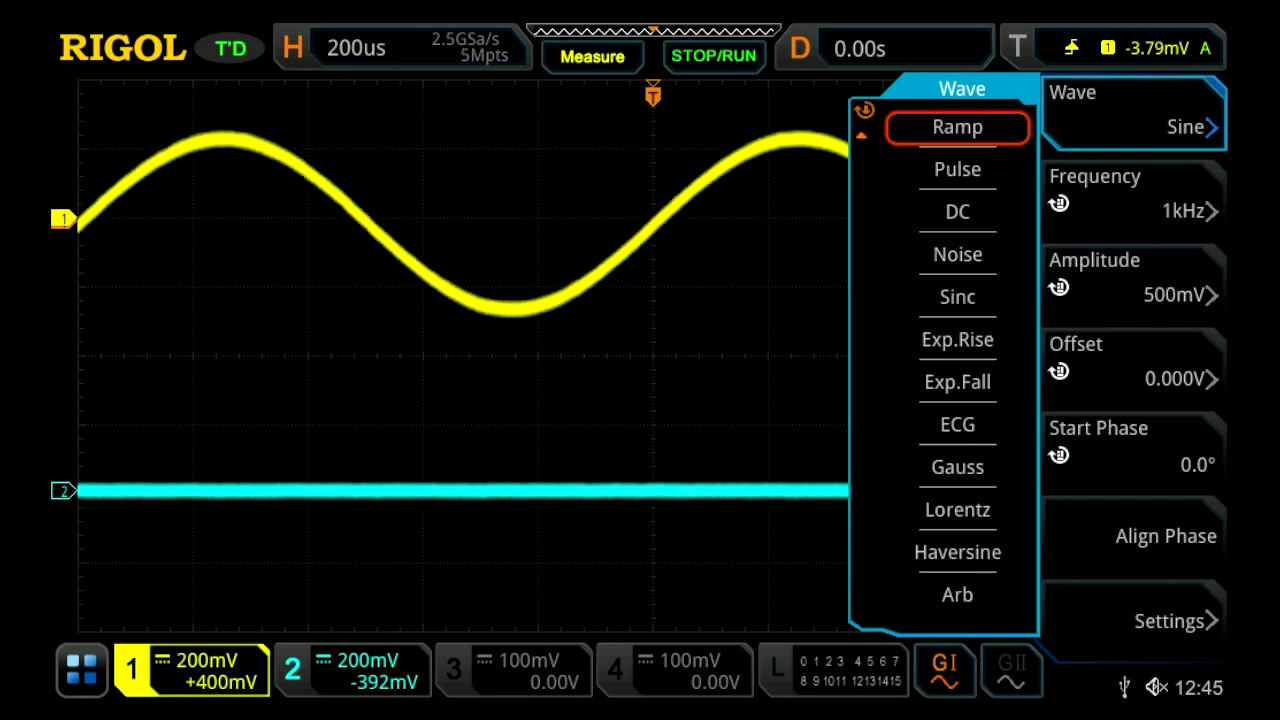
pyautogui.click(957, 297)
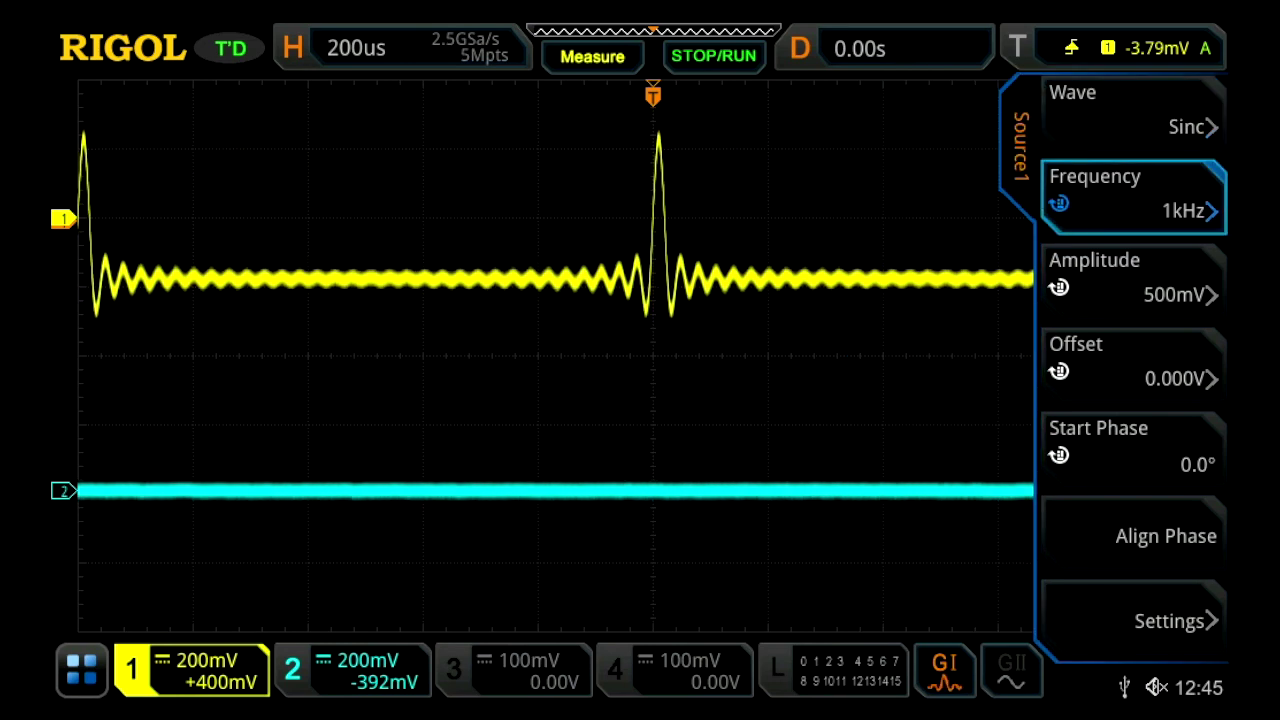
pyautogui.hscroll(-3, 555, 279)
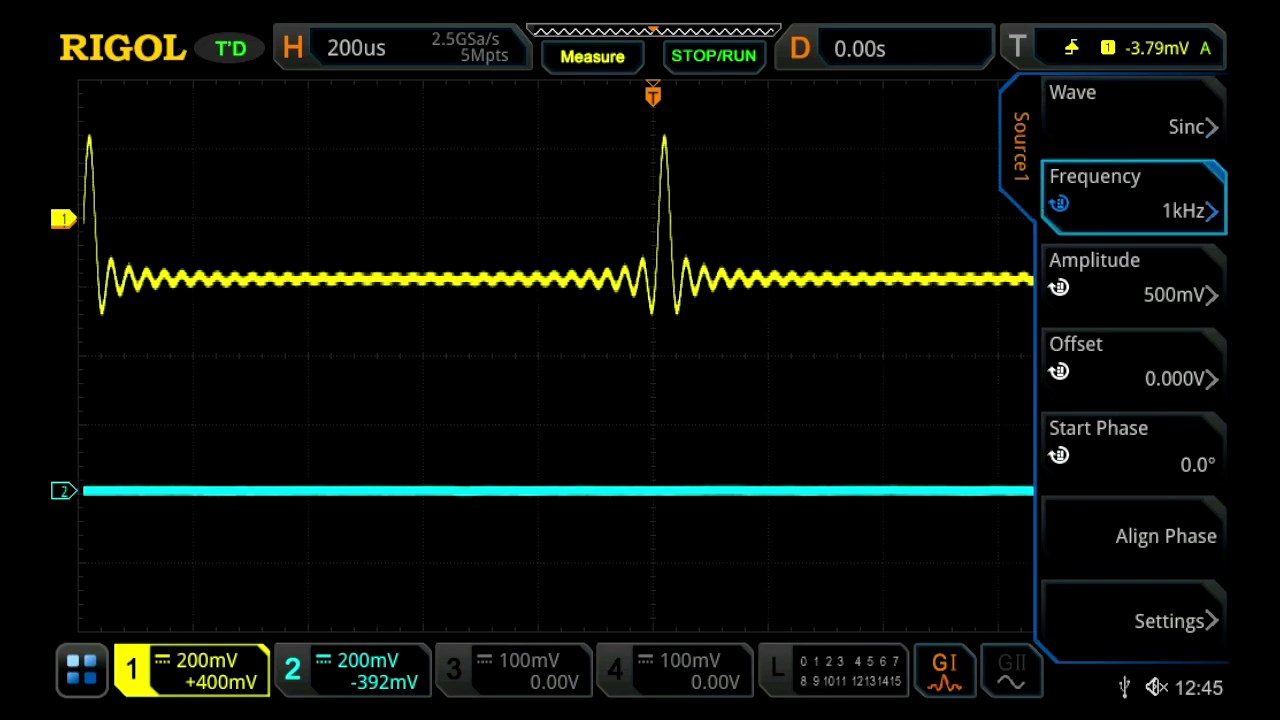
pyautogui.moveTo(810, 280); pyautogui.dragTo(835, 280)
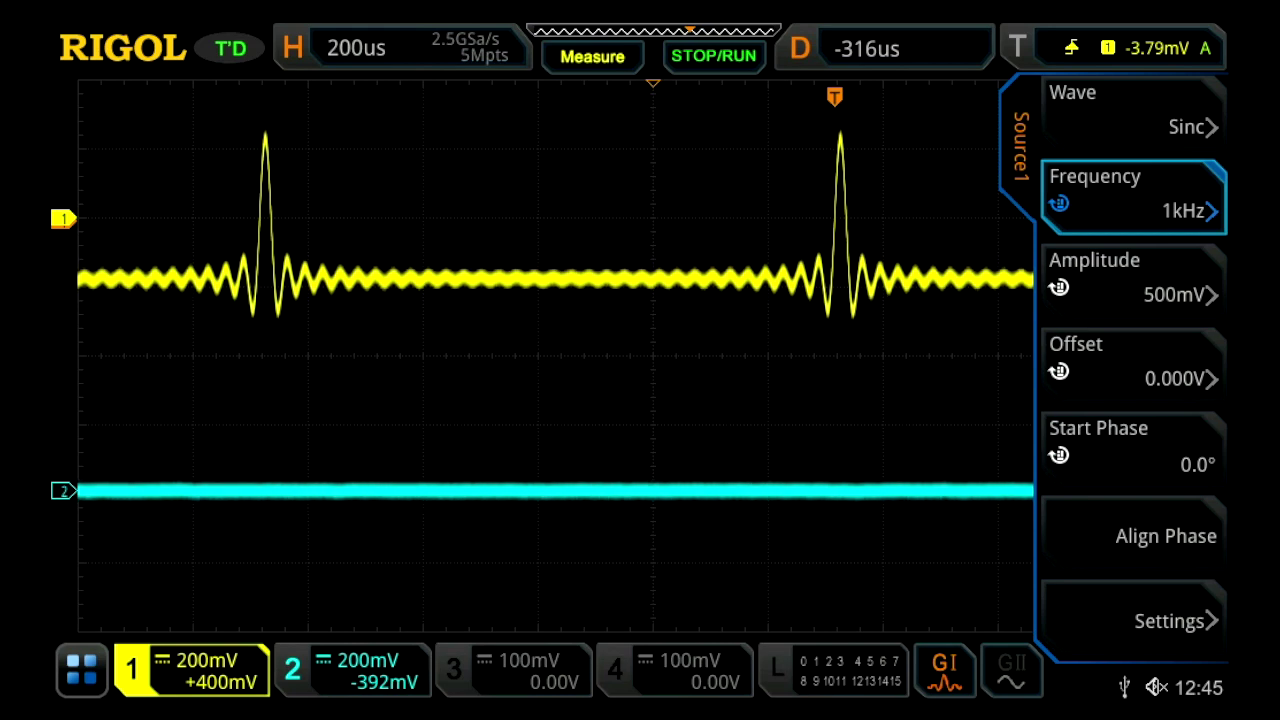
# Step: Examine the available Type options in the Source1 settings and return to the main Source1 parameters
pyautogui.click(1165, 620)
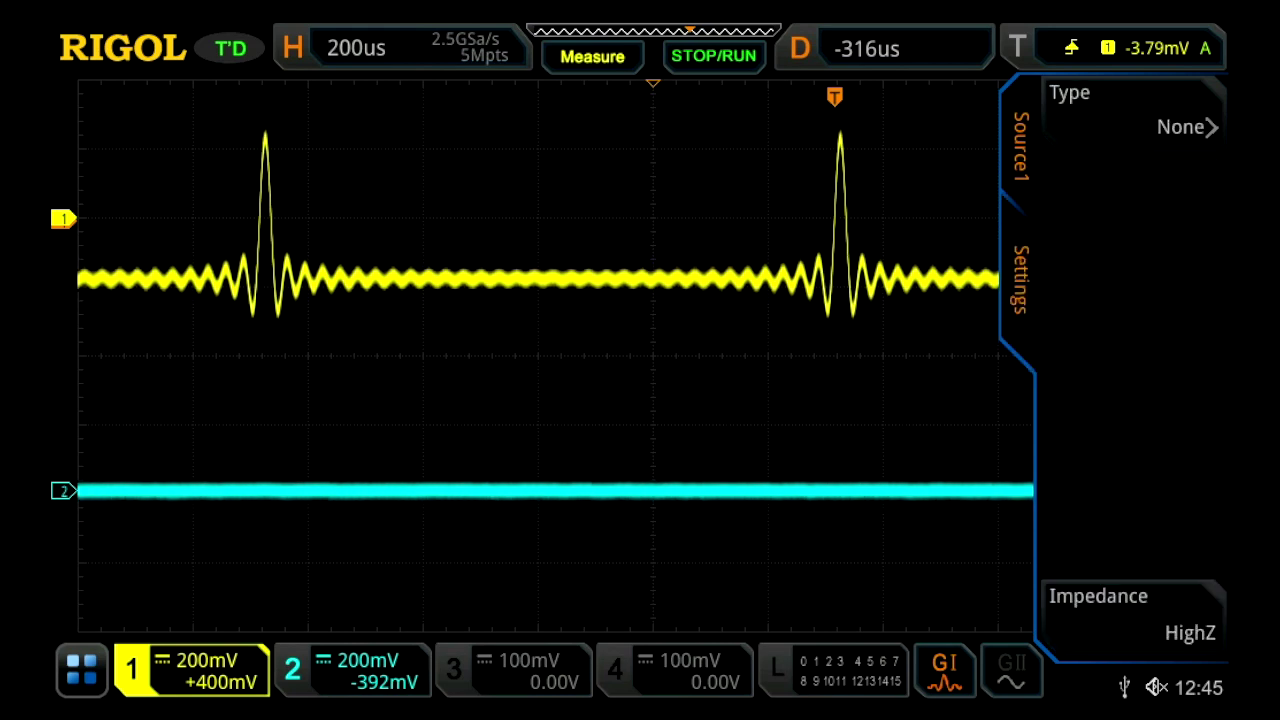
pyautogui.click(1134, 112)
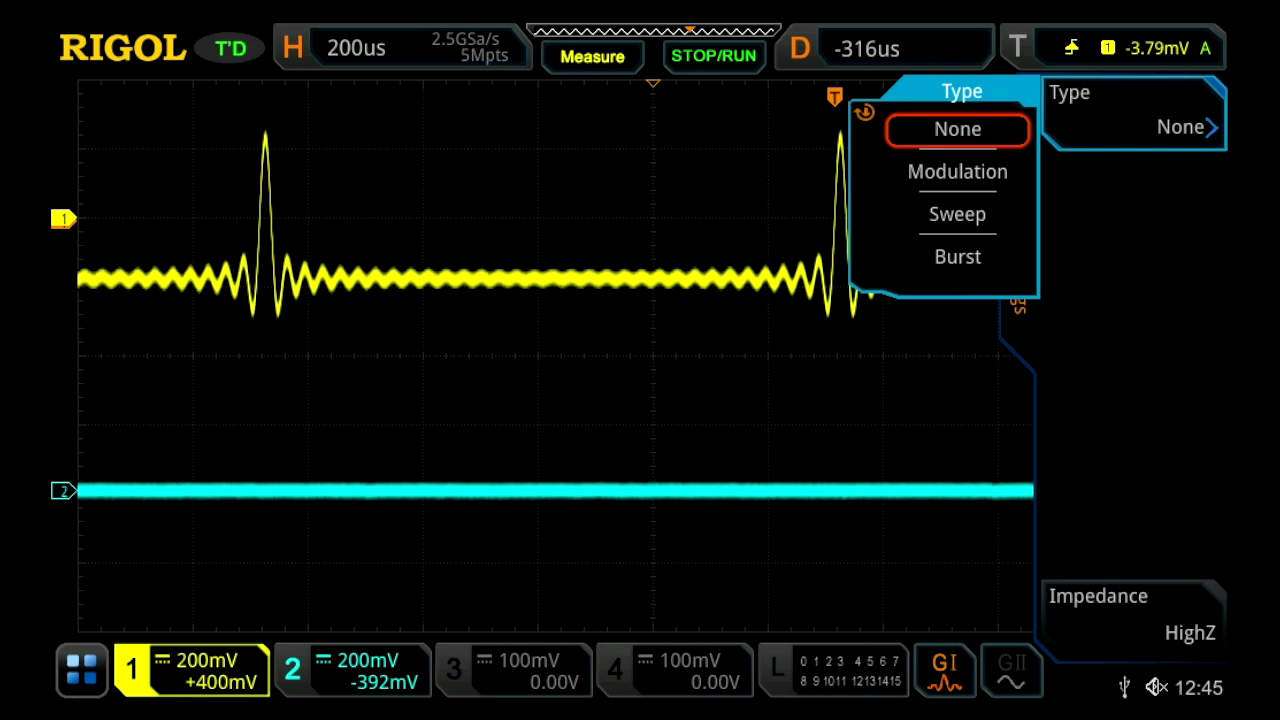
pyautogui.click(1020, 146)
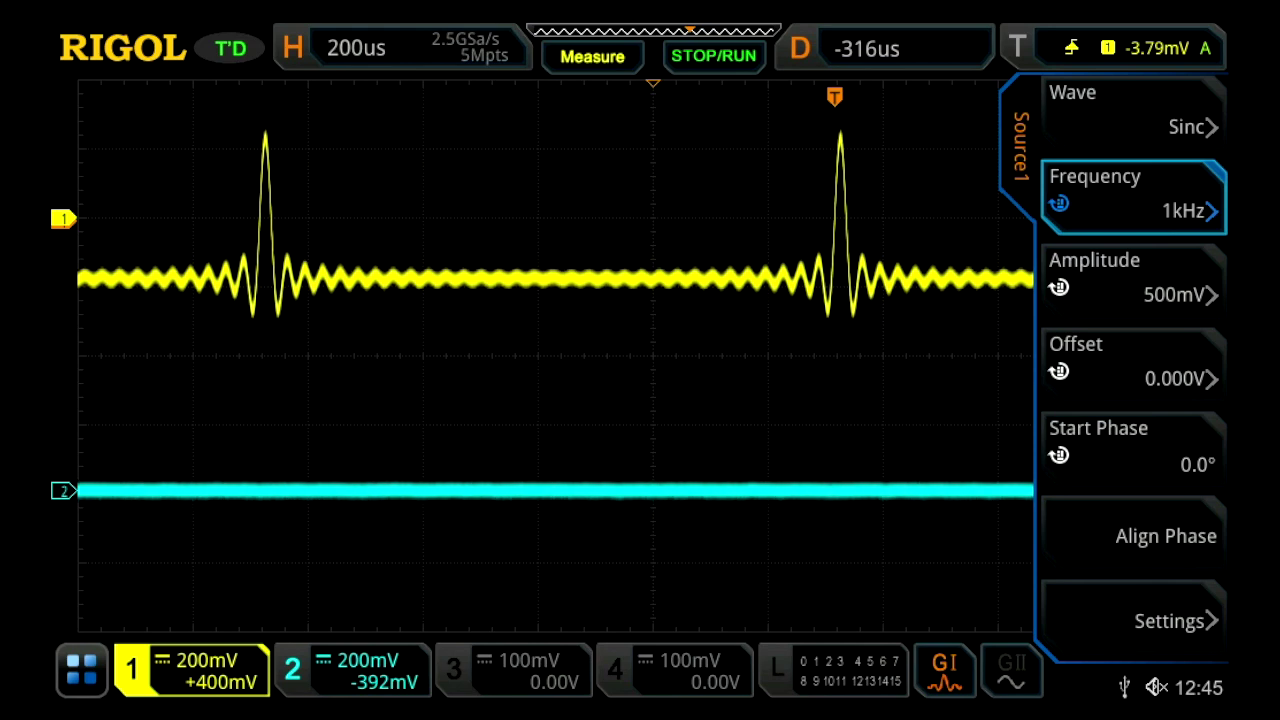
# Step: Turn on the second generator and set its waveform to Arb
pyautogui.click(1012, 670)
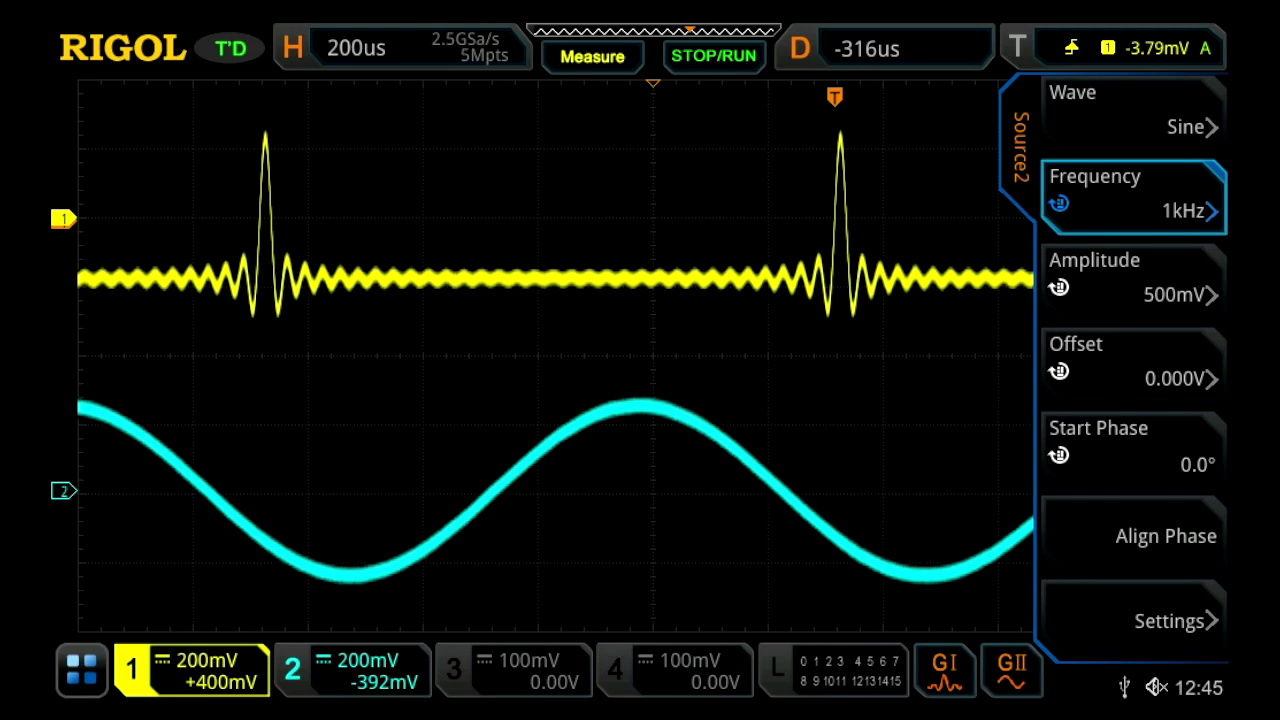
pyautogui.click(1133, 110)
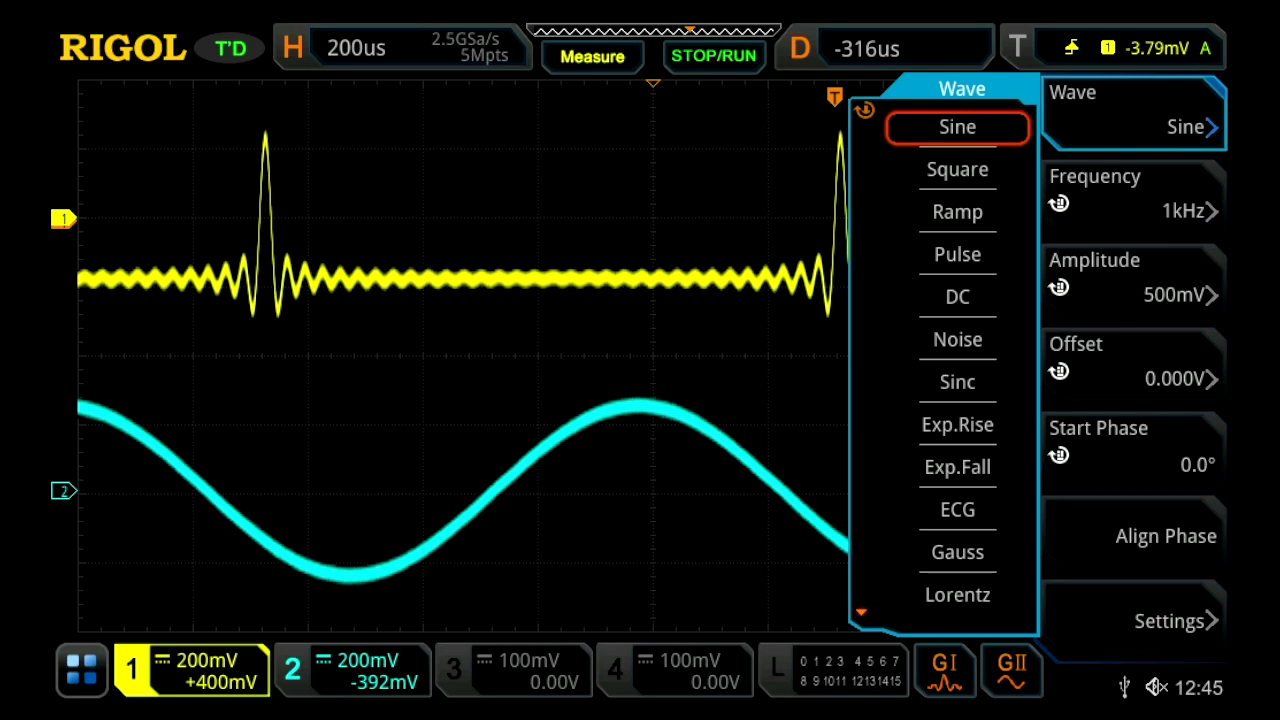
pyautogui.scroll(-2, 957, 360)
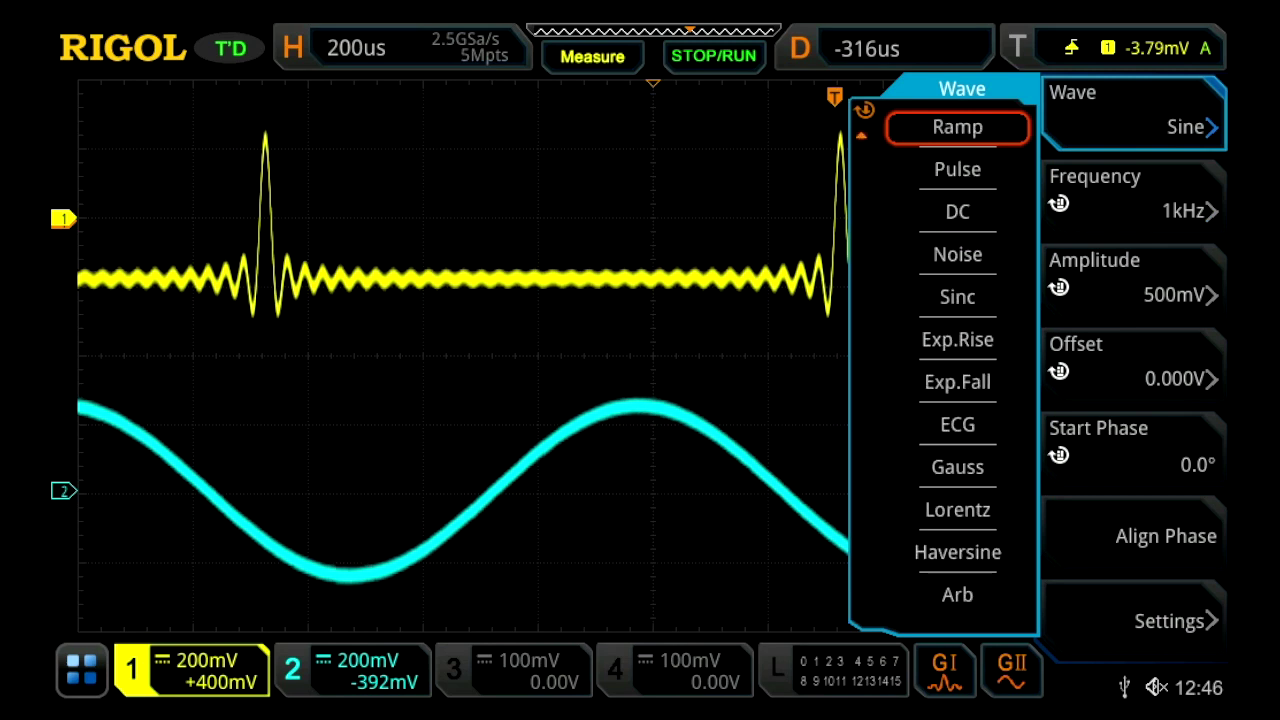
pyautogui.click(957, 594)
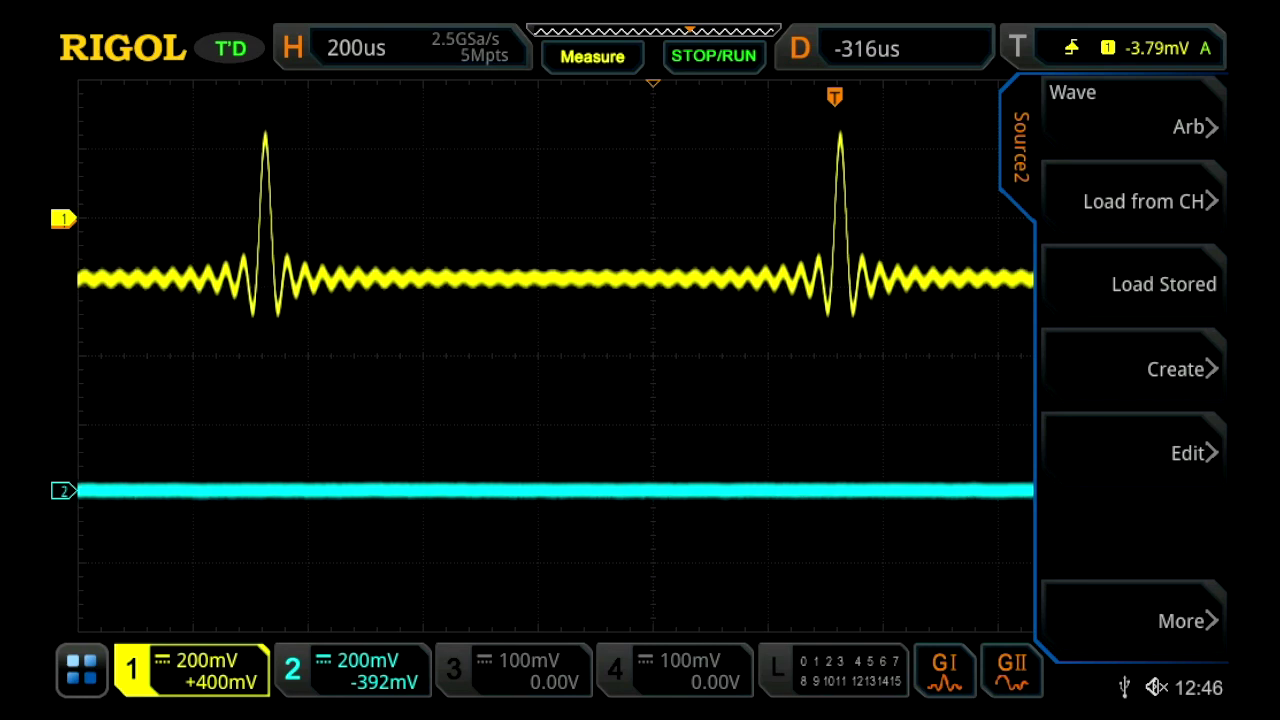
# Step: Start loading the Source2 arbitrary waveform from a channel and set the capture region to Cursor
pyautogui.click(1133, 200)
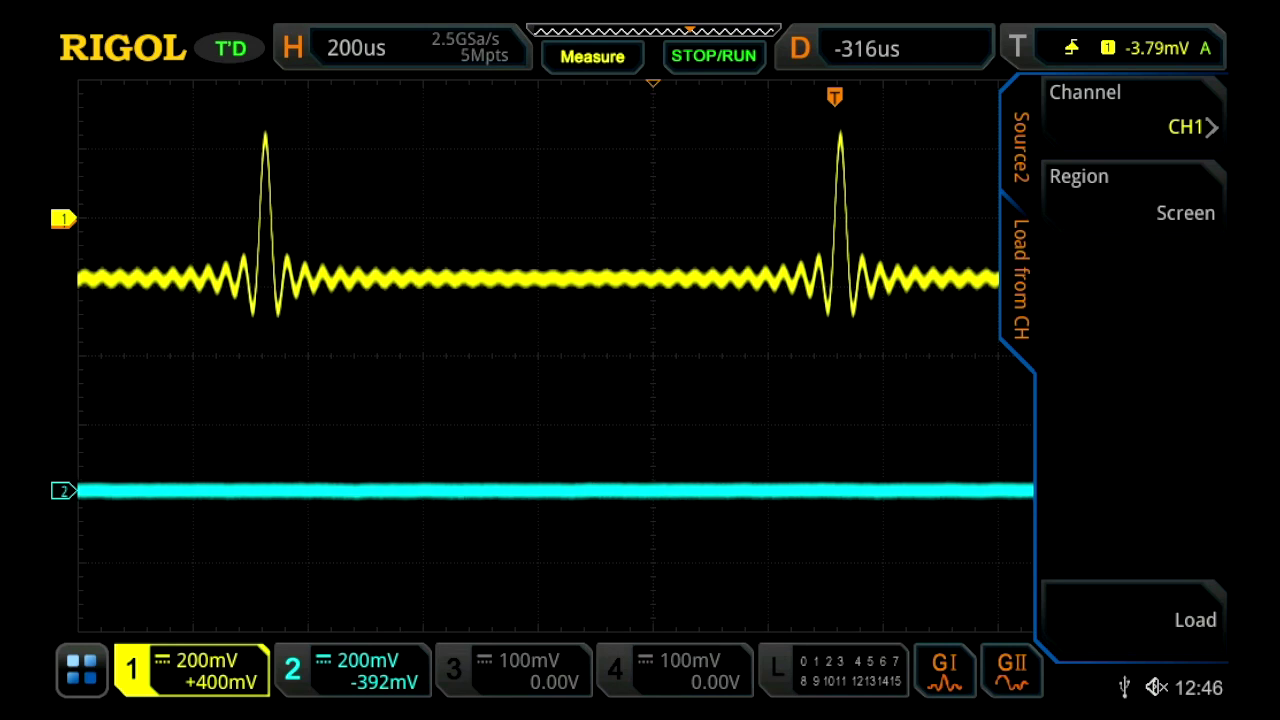
pyautogui.click(1132, 198)
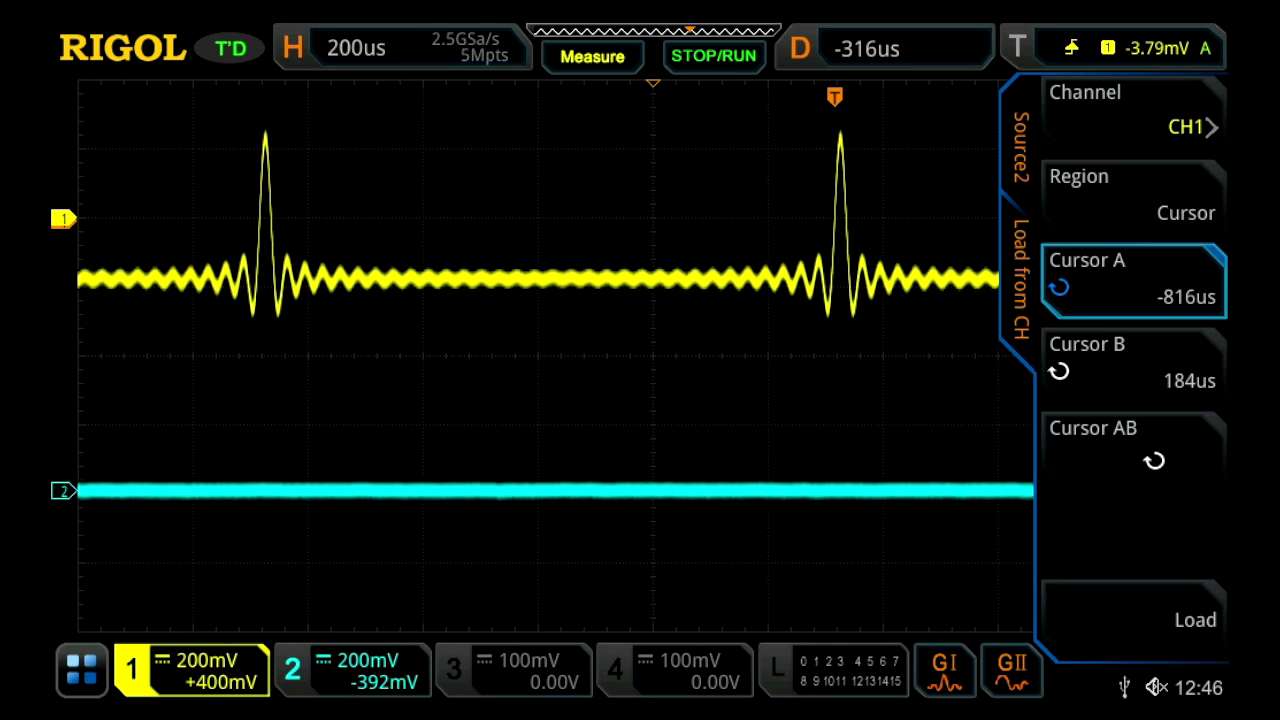
pyautogui.click(1132, 198)
pyautogui.click(1132, 198)
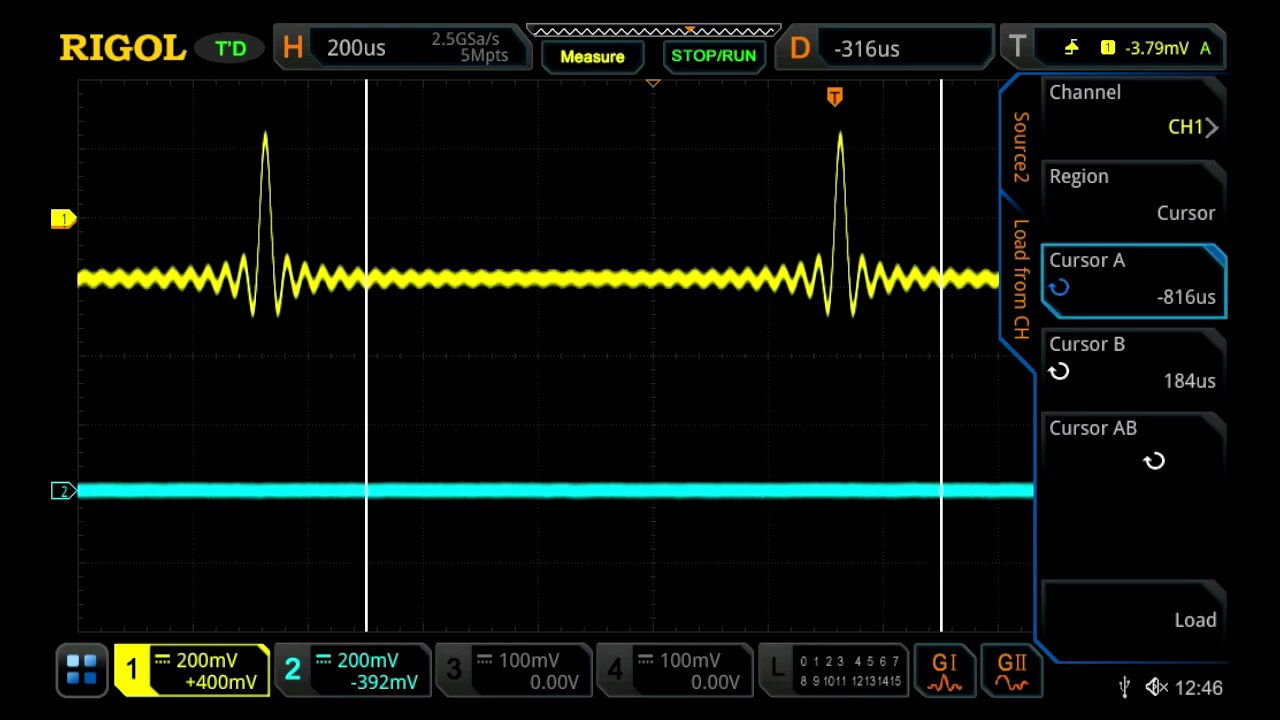
# Step: Set Cursor A to -992us so it sits on the first Sinc peak
pyautogui.scroll(1, 1133, 281)
pyautogui.scroll(-15, 1133, 281)
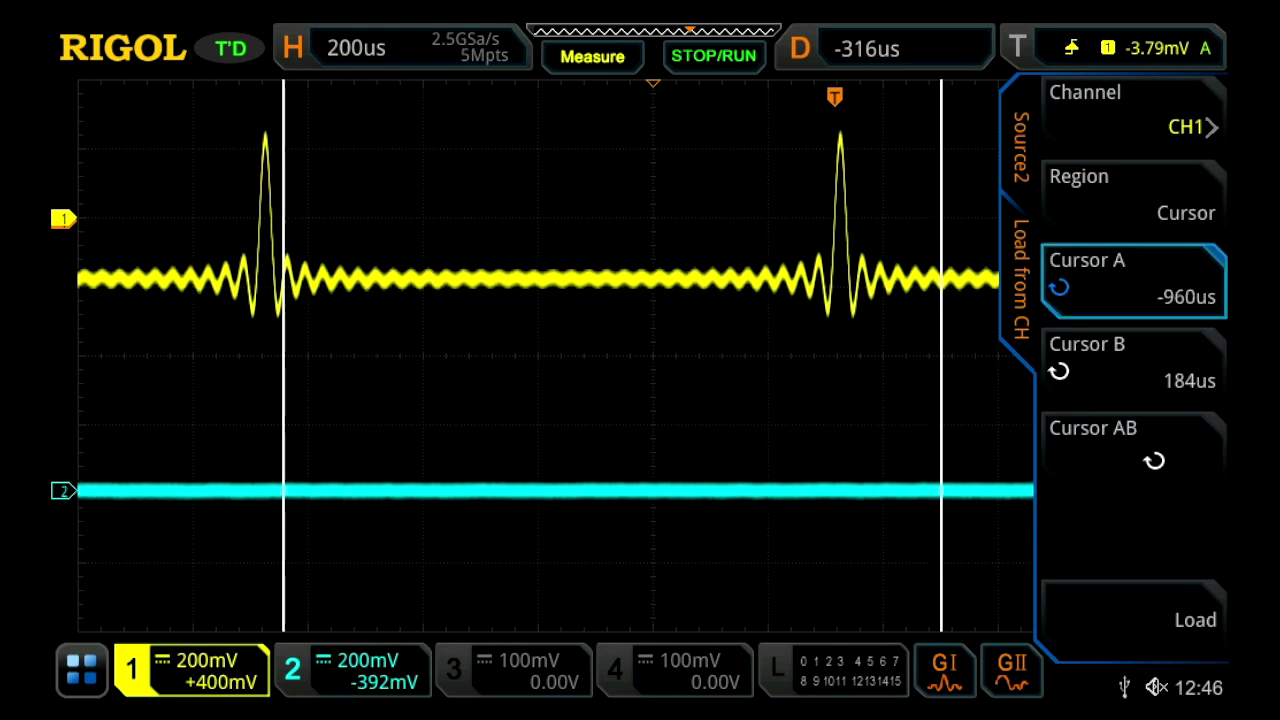
pyautogui.scroll(-2, 275, 355)
pyautogui.scroll(-1, 265, 355)
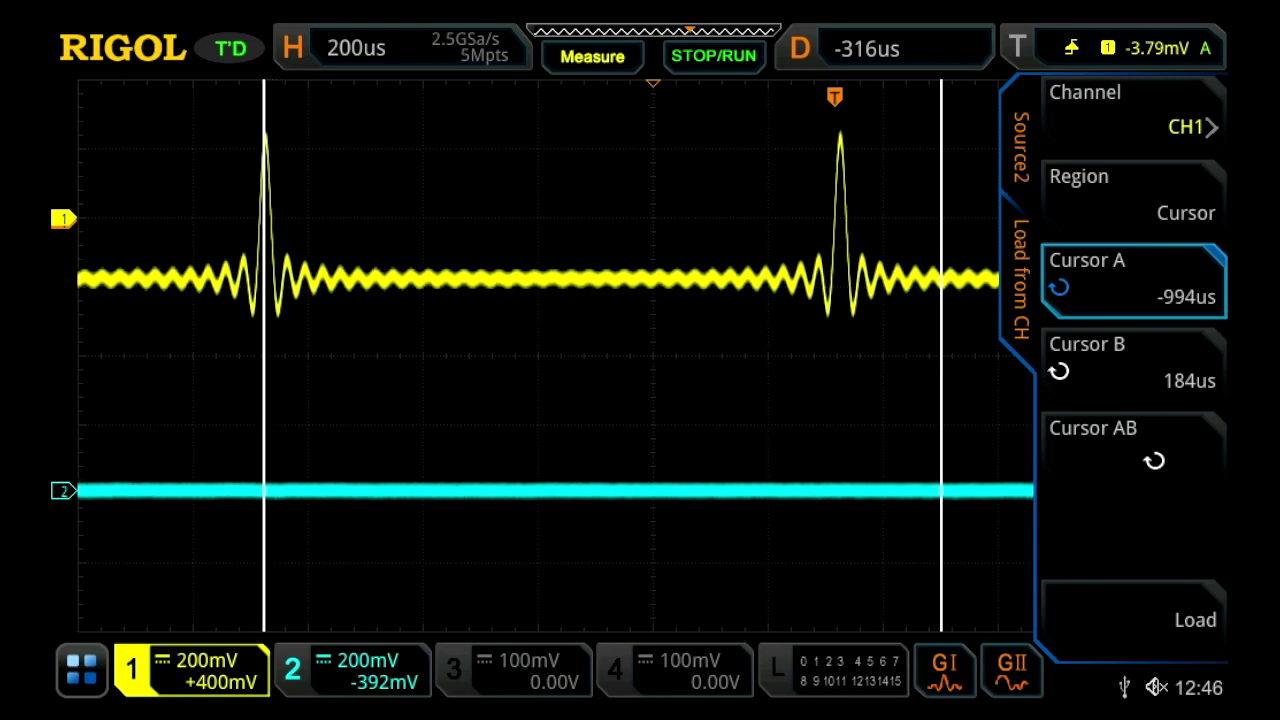
pyautogui.scroll(1, 265, 355)
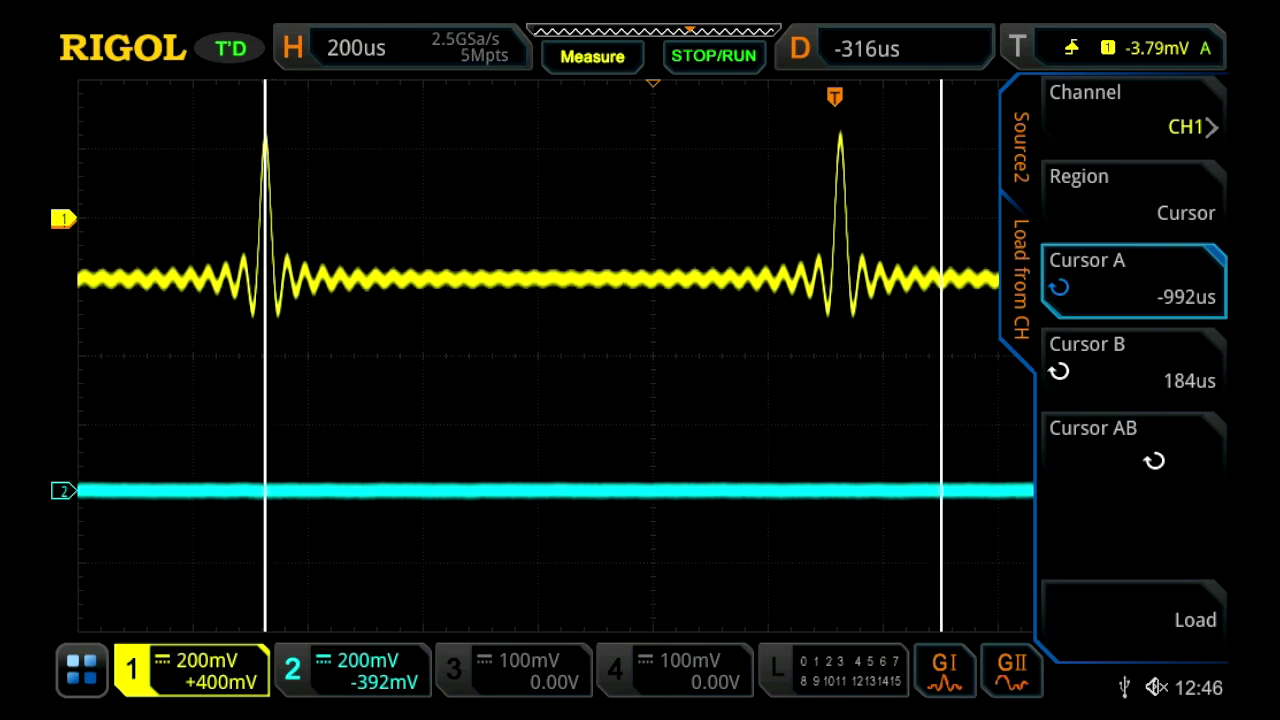
# Step: Move Cursor B back toward the second Sinc peak
pyautogui.click(1133, 364)
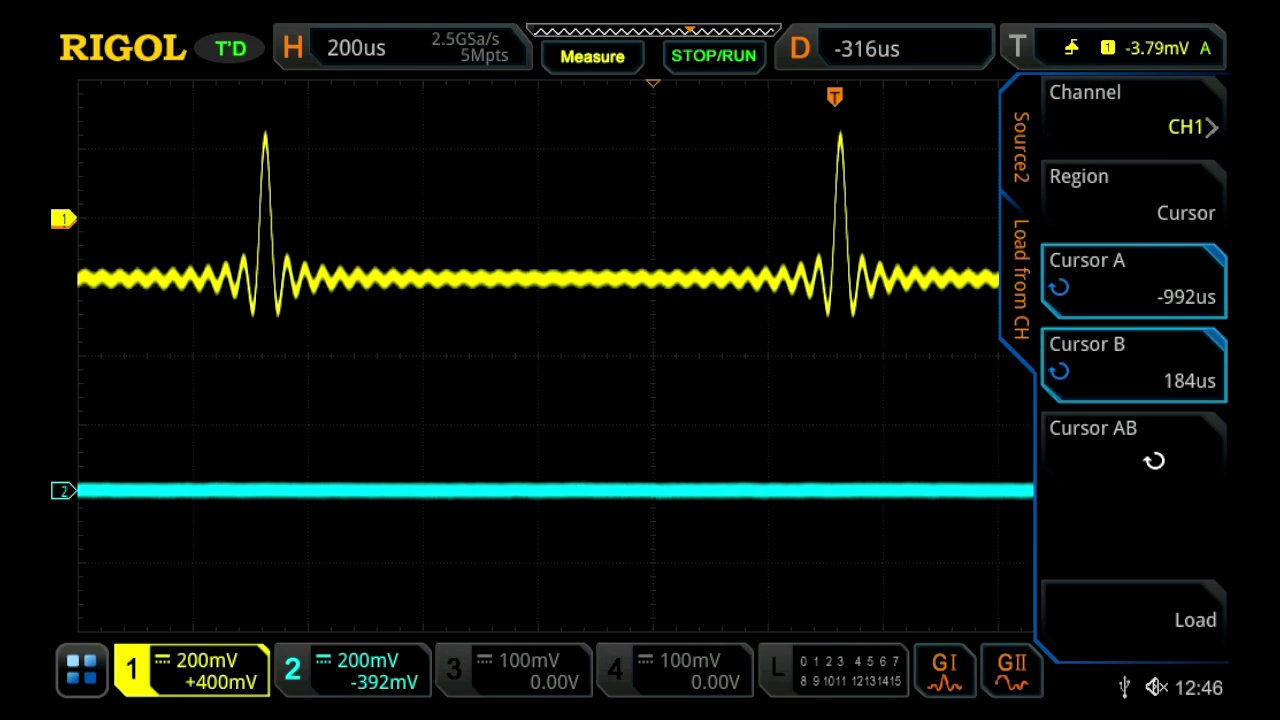
pyautogui.scroll(-20, 941, 355)
pyautogui.scroll(-6, 870, 355)
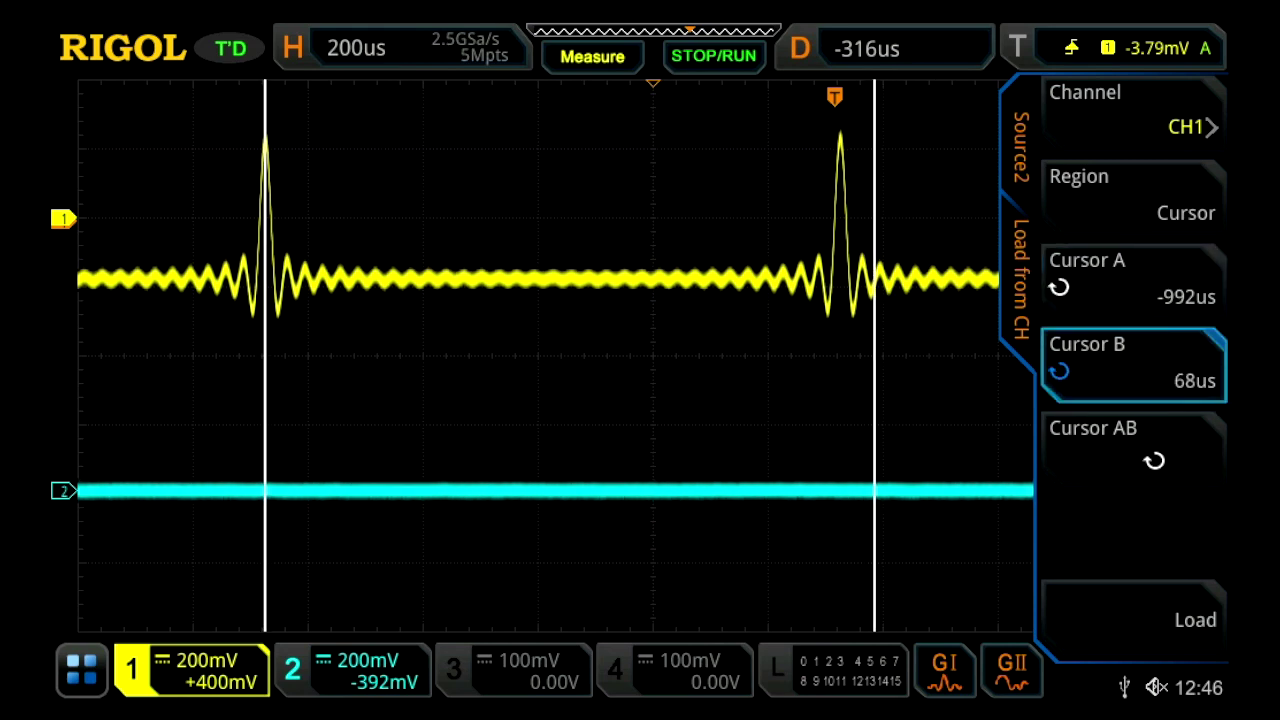
pyautogui.scroll(-5, 846, 400)
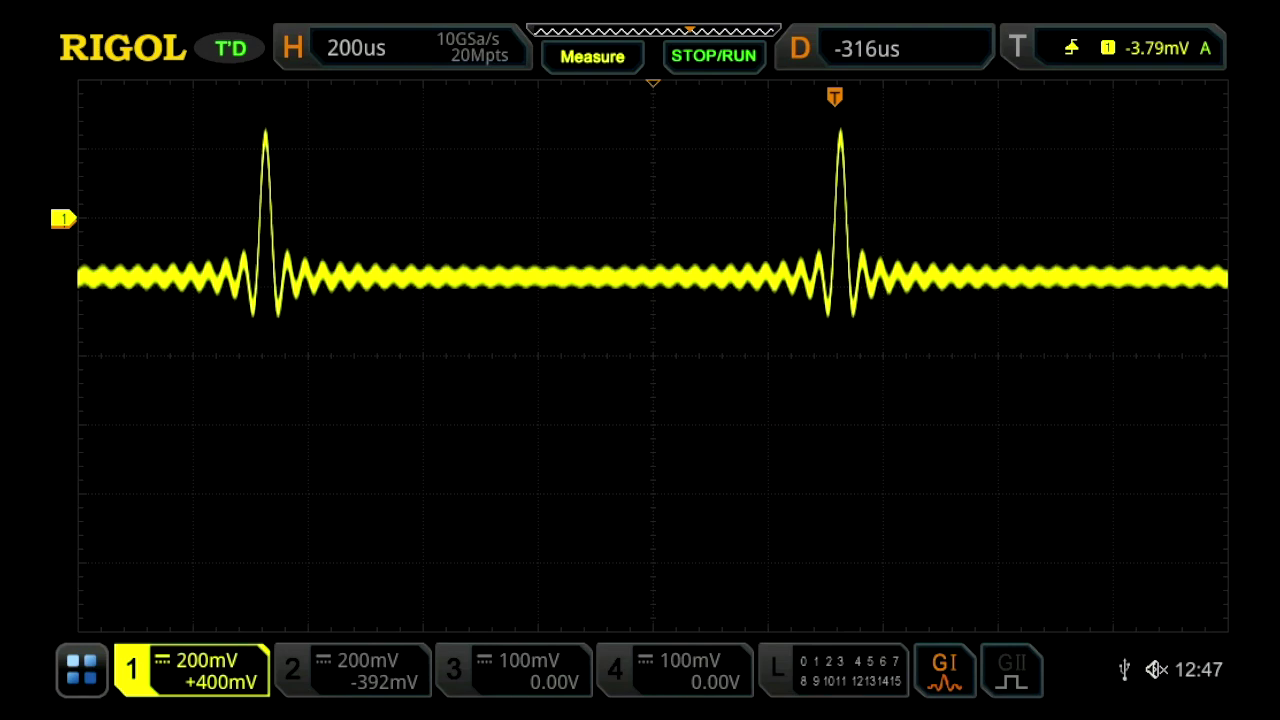
# Step: Turn on the DVM for CH1 and move its readout clear of the waveform
pyautogui.click(82, 670)
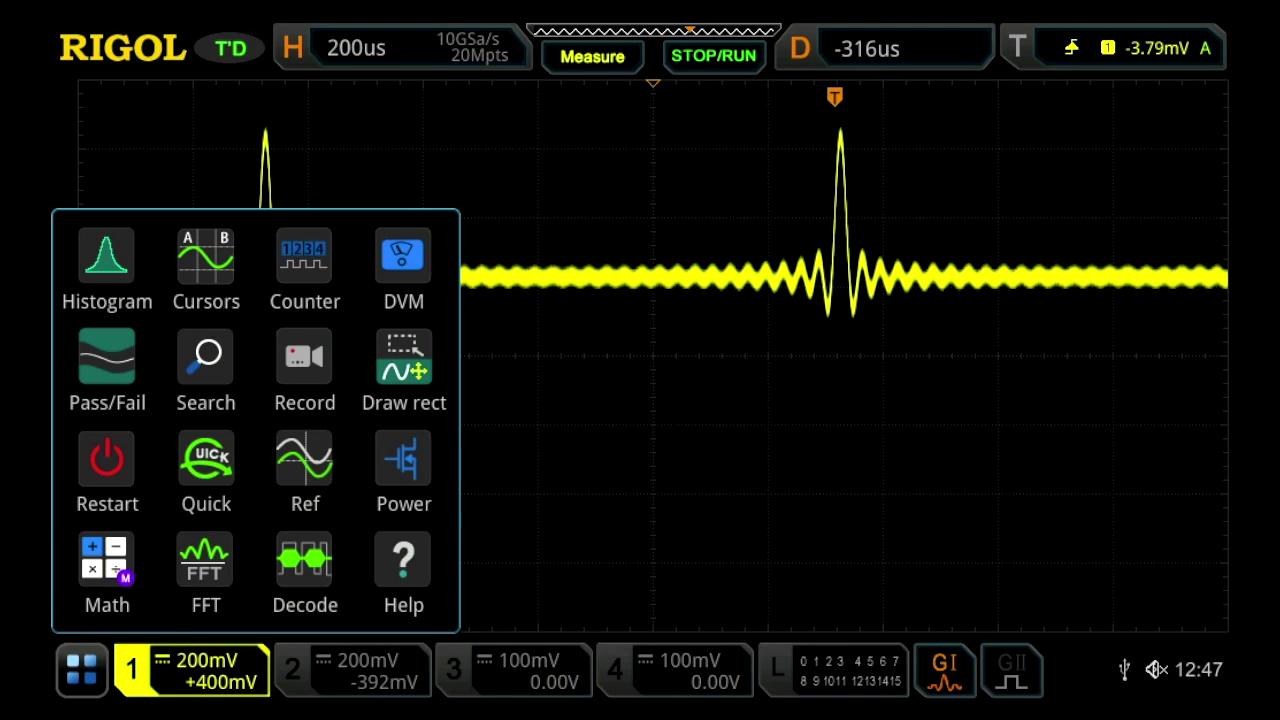
pyautogui.click(592, 56)
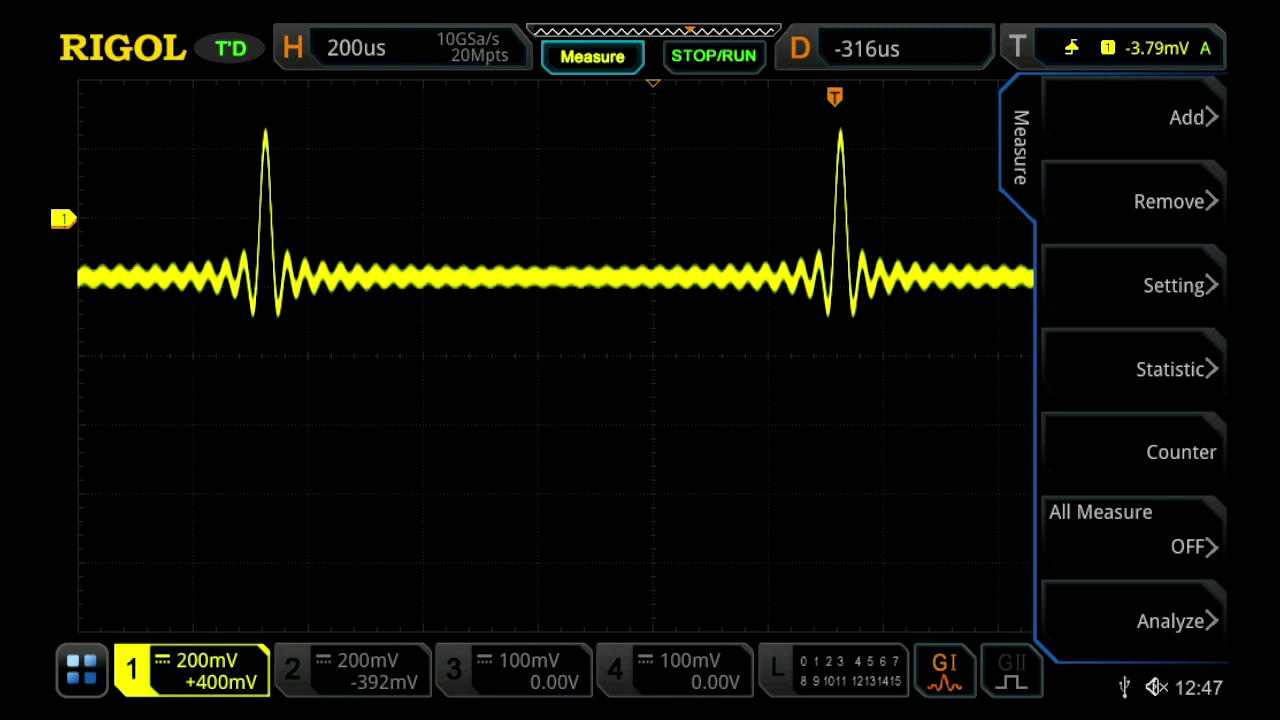
pyautogui.click(1130, 620)
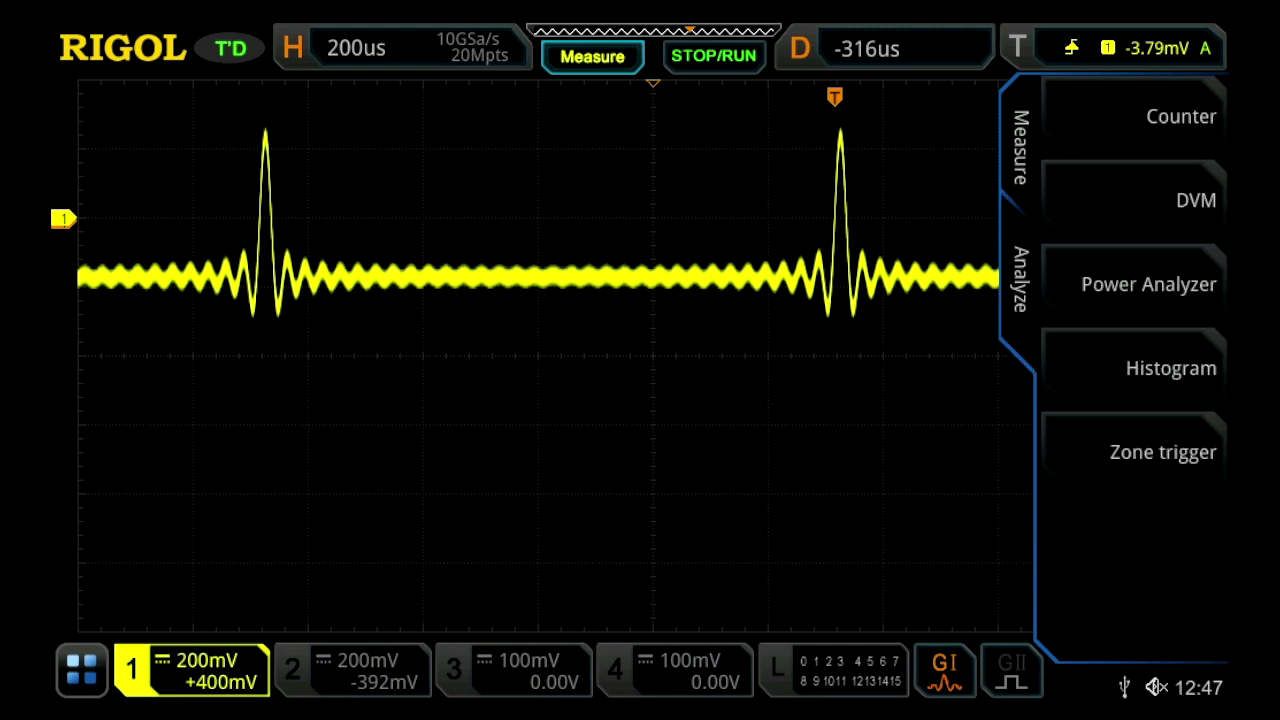
pyautogui.click(1170, 200)
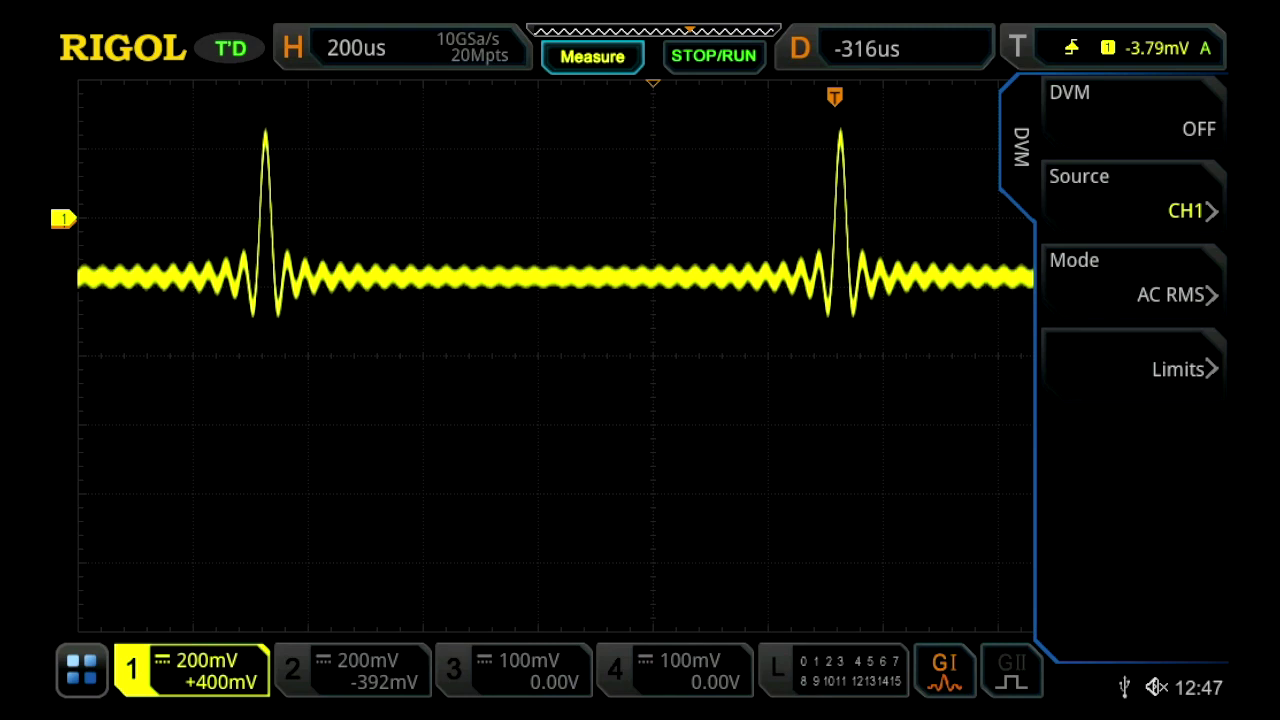
pyautogui.click(1130, 112)
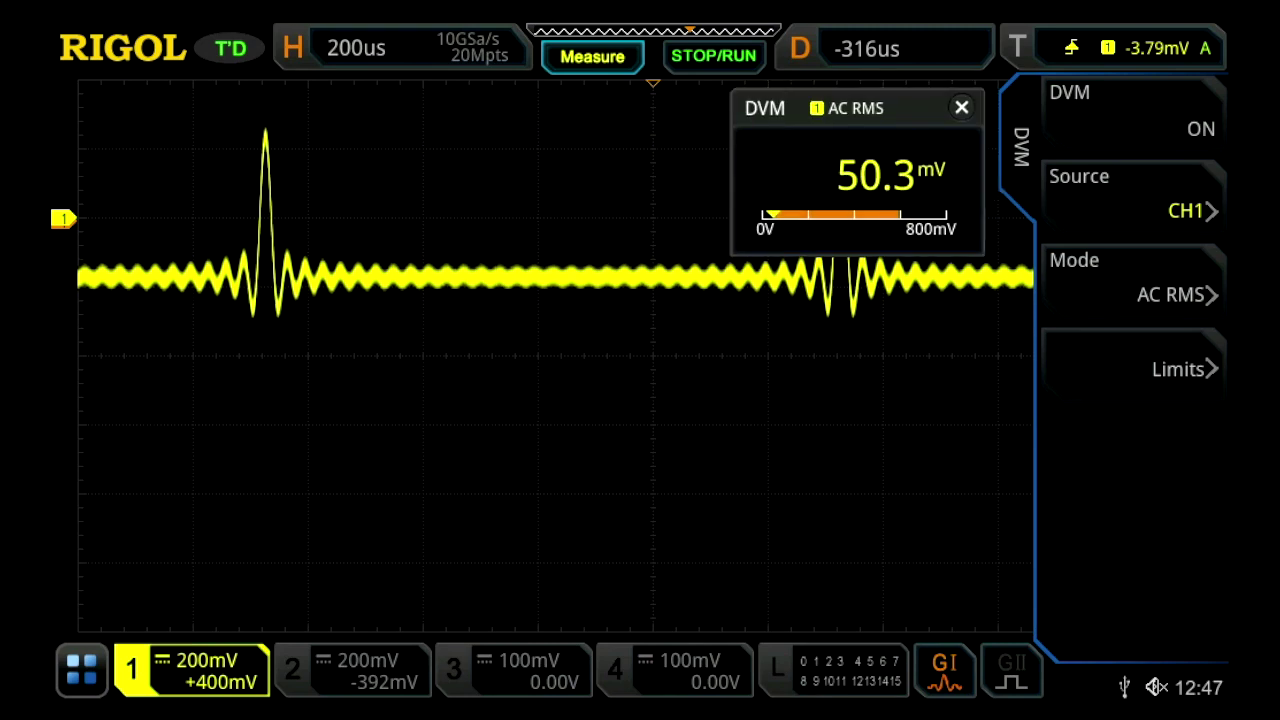
pyautogui.moveTo(790, 107); pyautogui.dragTo(164, 363)
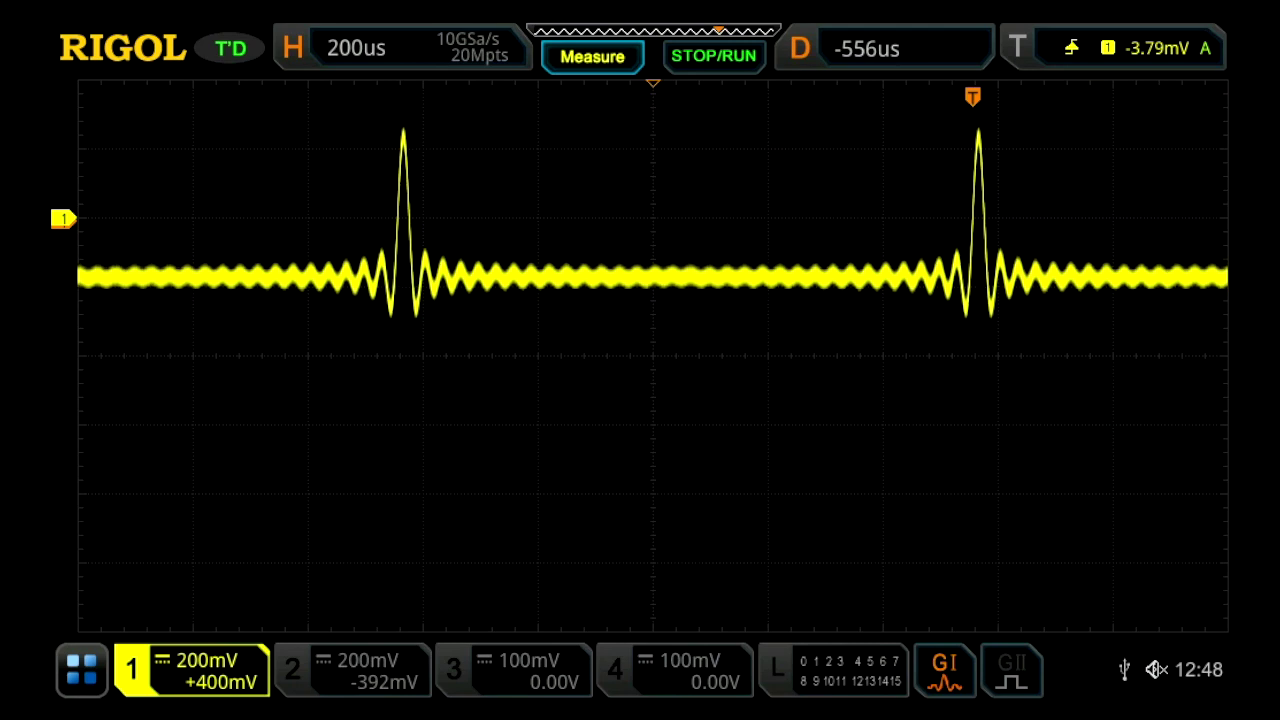
# Step: Turn on the counter for CH1, with its readout between the peaks, and set its measurement to Totalize
pyautogui.click(82, 669)
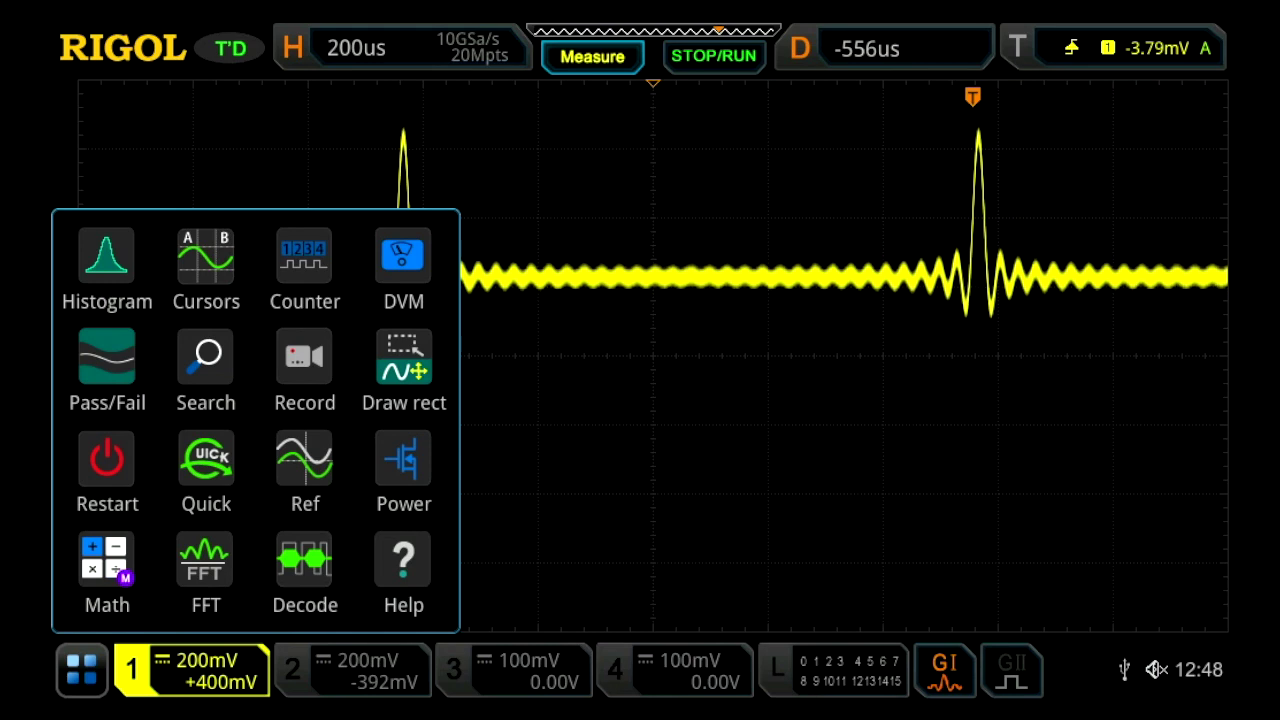
pyautogui.click(592, 56)
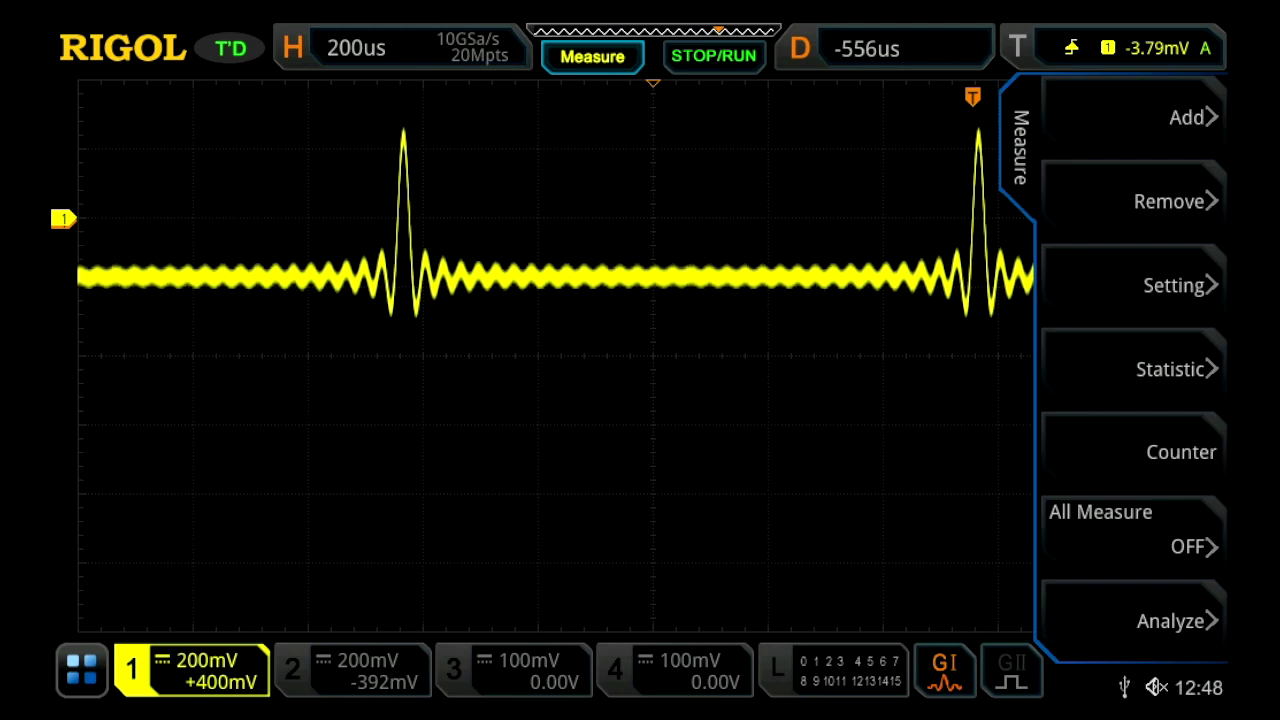
pyautogui.click(1133, 451)
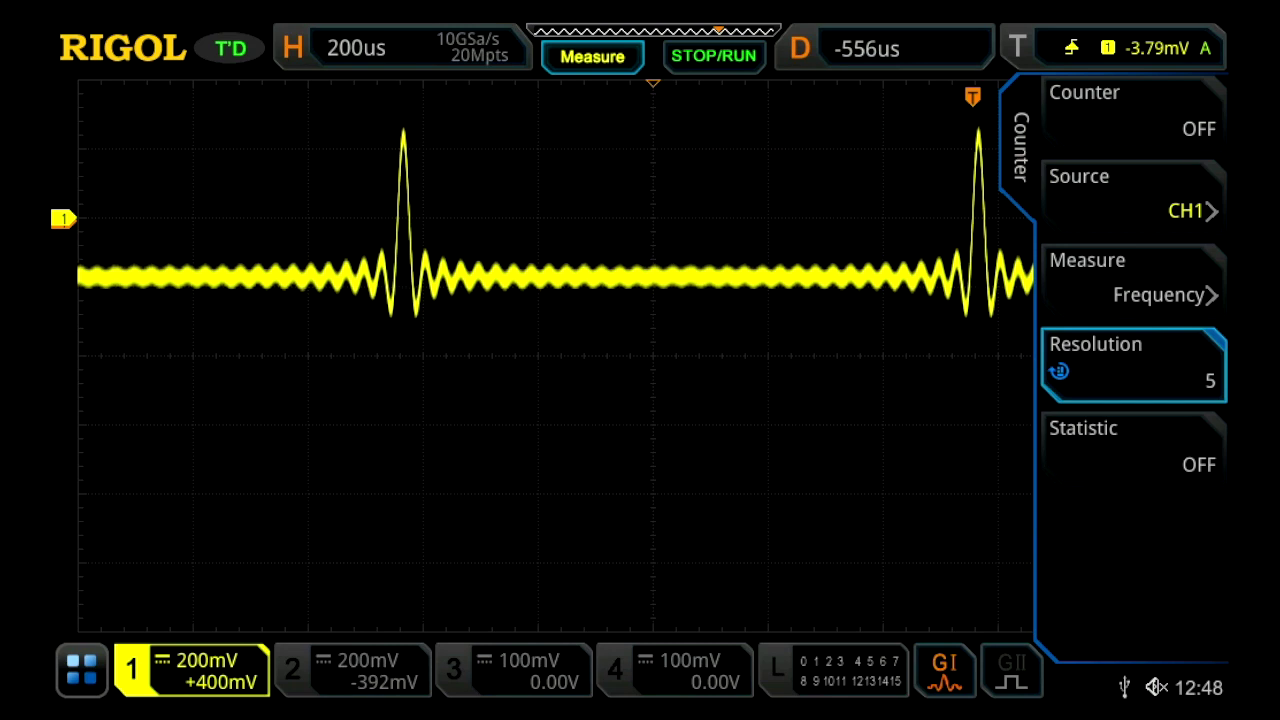
pyautogui.click(1133, 110)
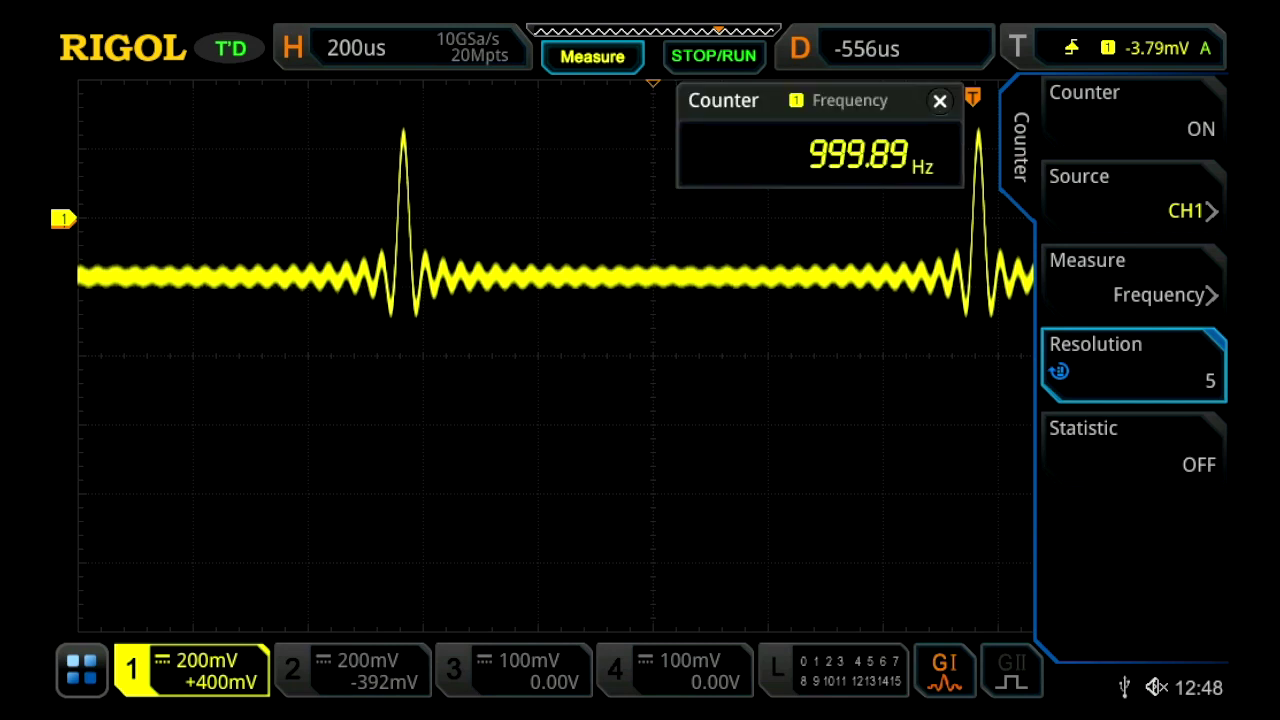
pyautogui.moveTo(820, 100); pyautogui.dragTo(721, 98)
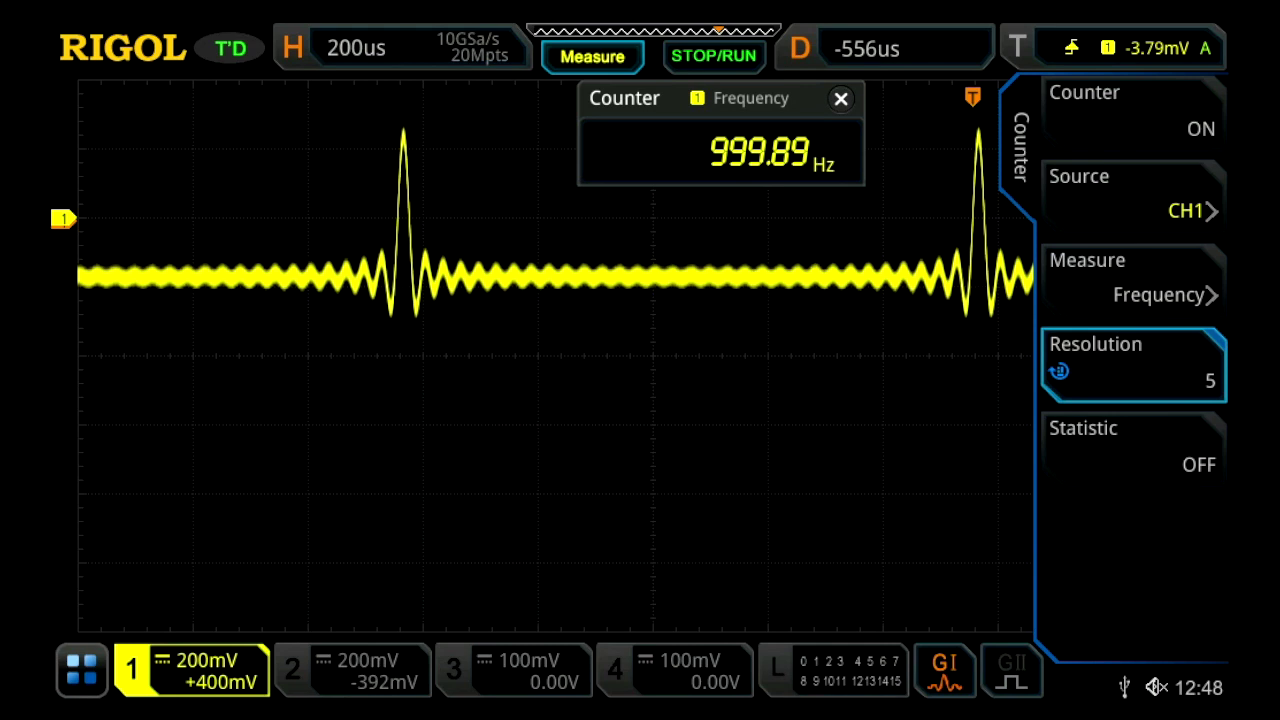
pyautogui.click(1133, 282)
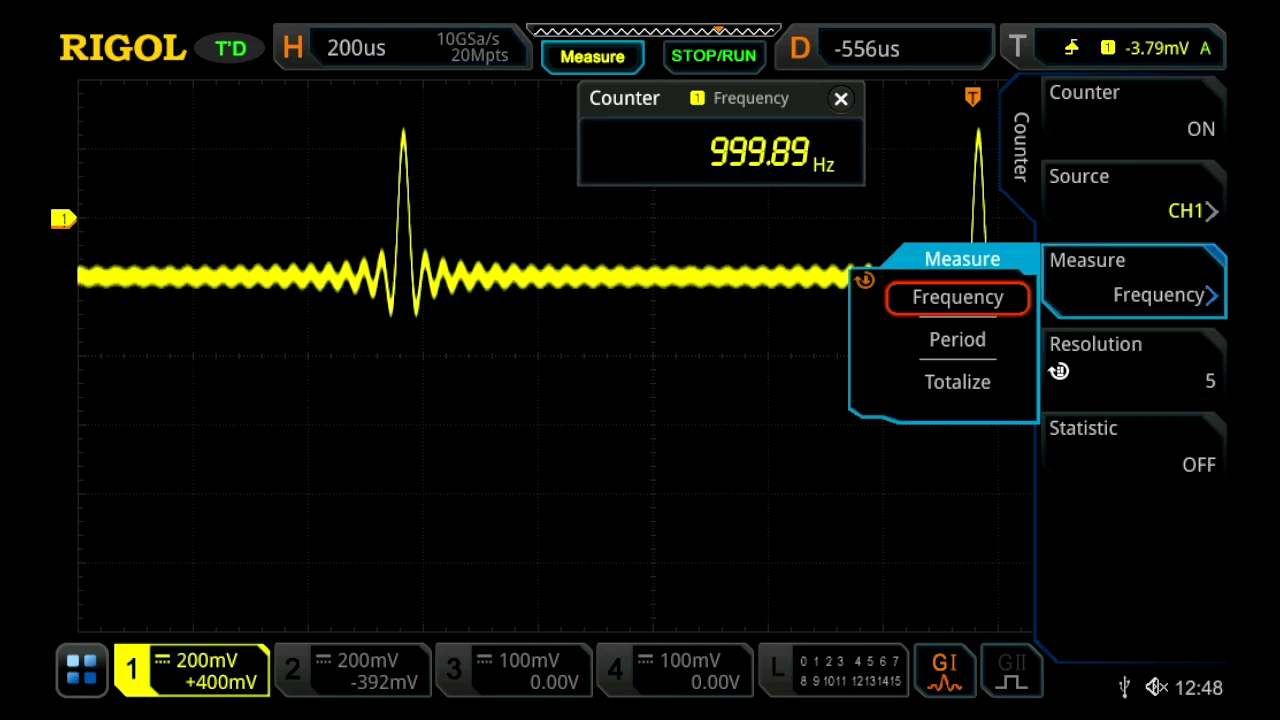
pyautogui.click(957, 381)
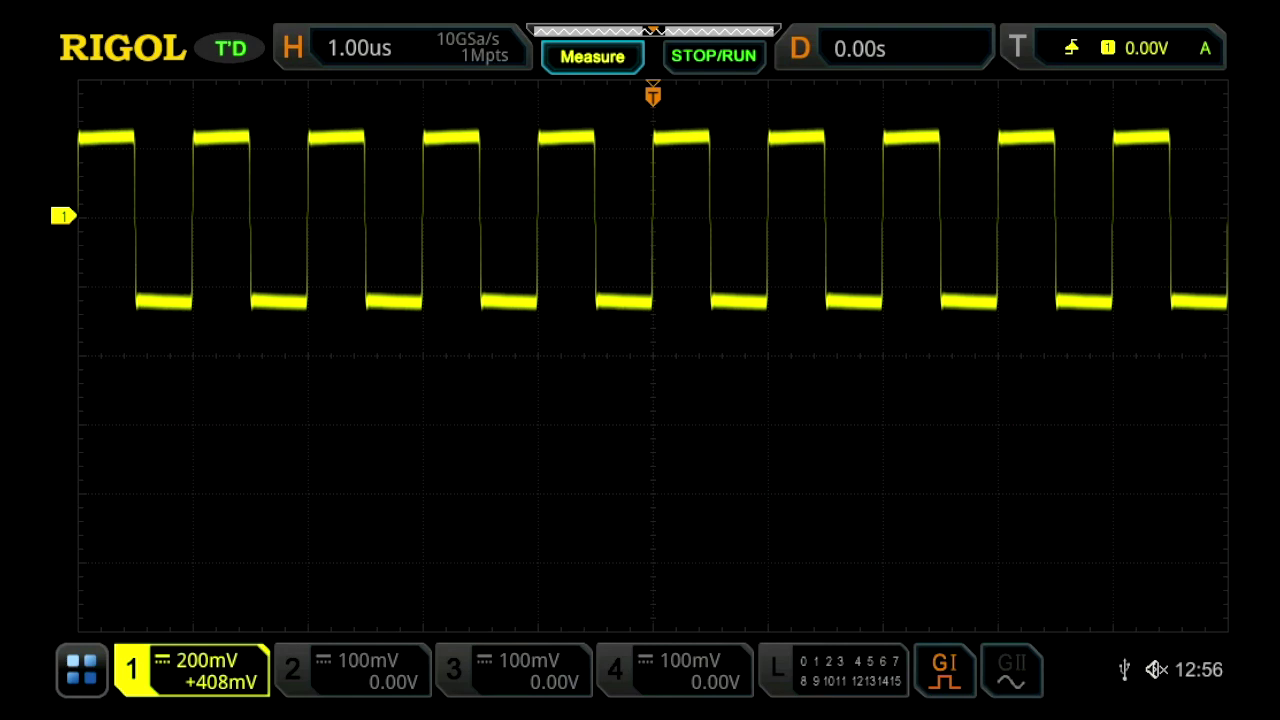
# Step: Set Math1 to an FFT of CH1, turn its operation on and auto-scale the spectrum
pyautogui.click(82, 670)
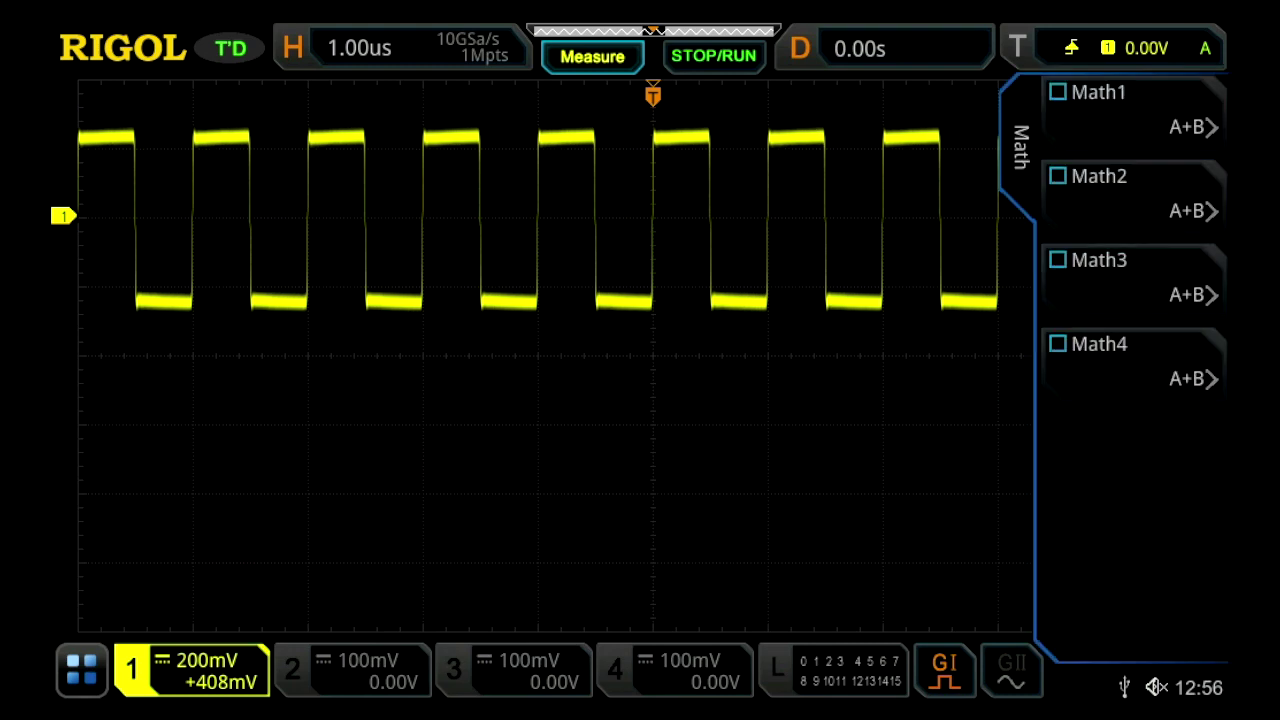
pyautogui.click(1134, 108)
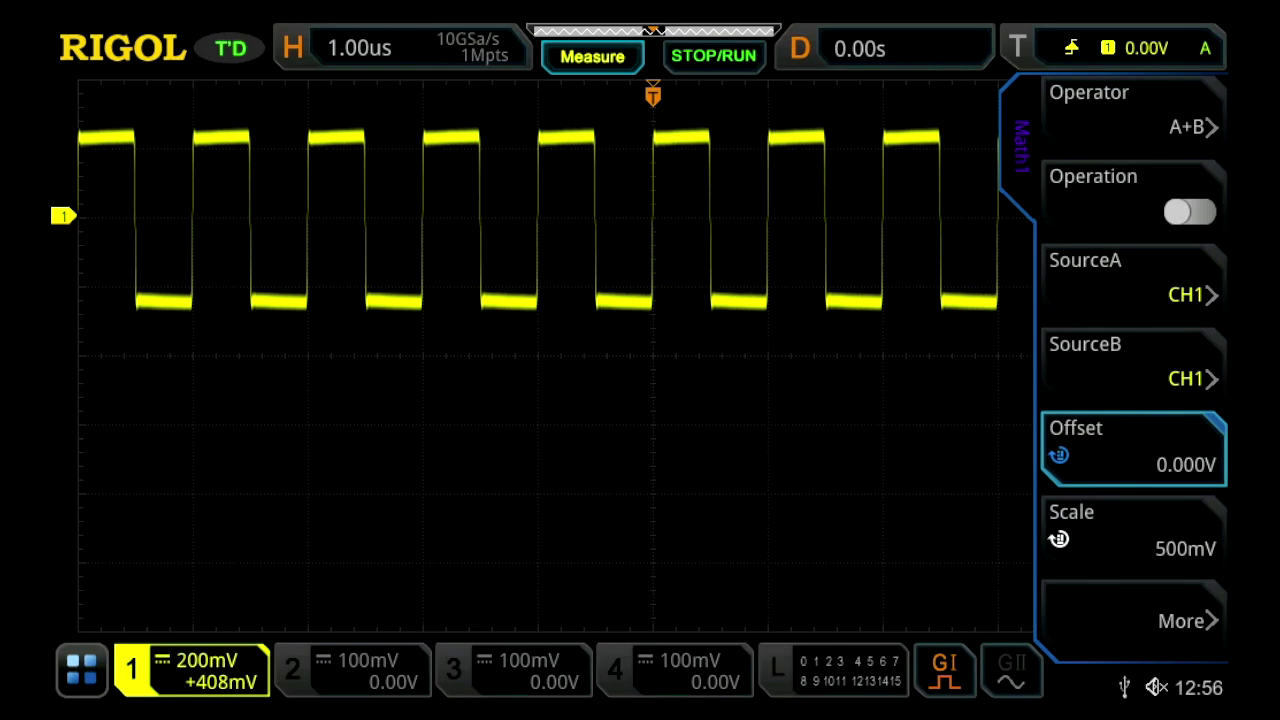
pyautogui.click(1134, 112)
pyautogui.scroll(-4, 957, 360)
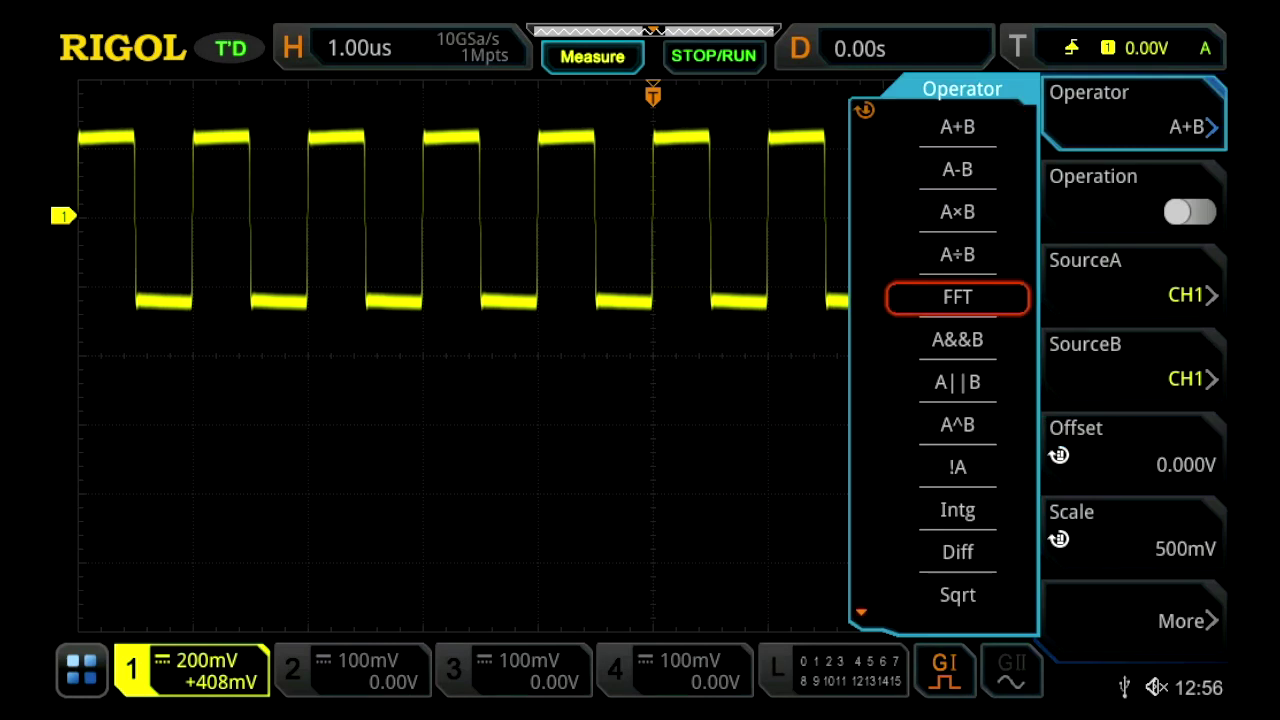
pyautogui.click(957, 297)
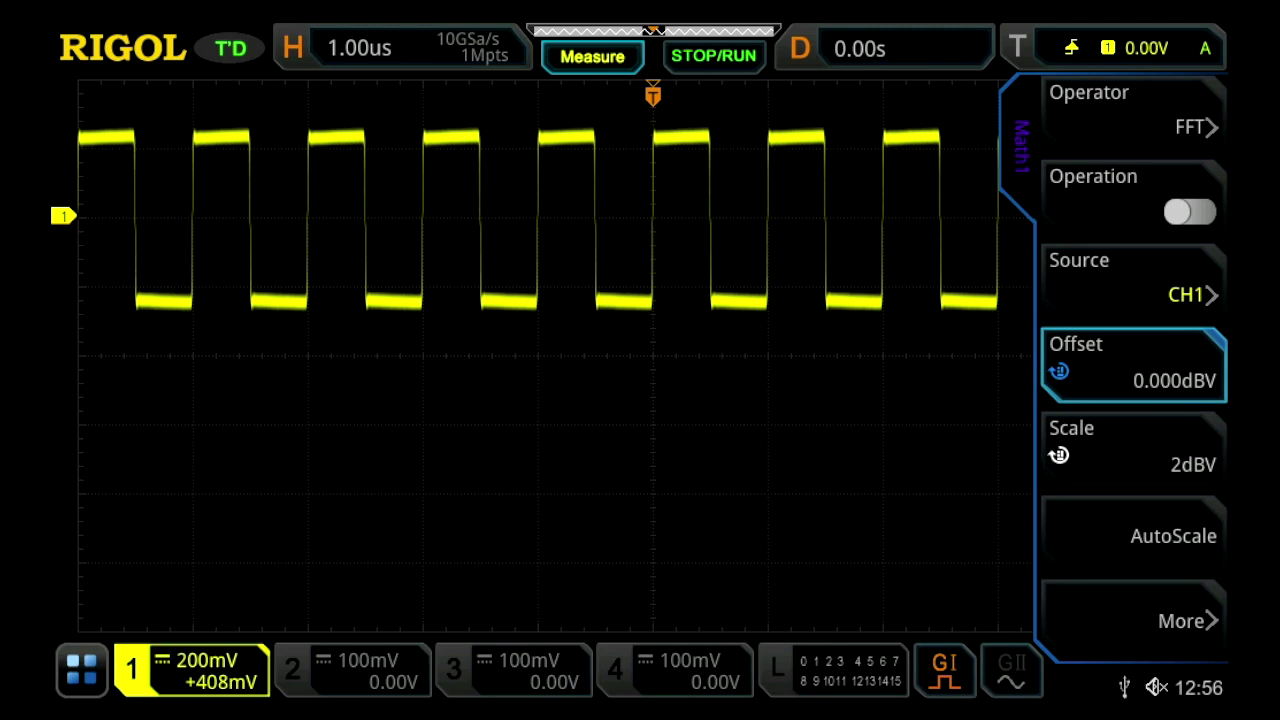
pyautogui.click(1189, 211)
pyautogui.click(1173, 536)
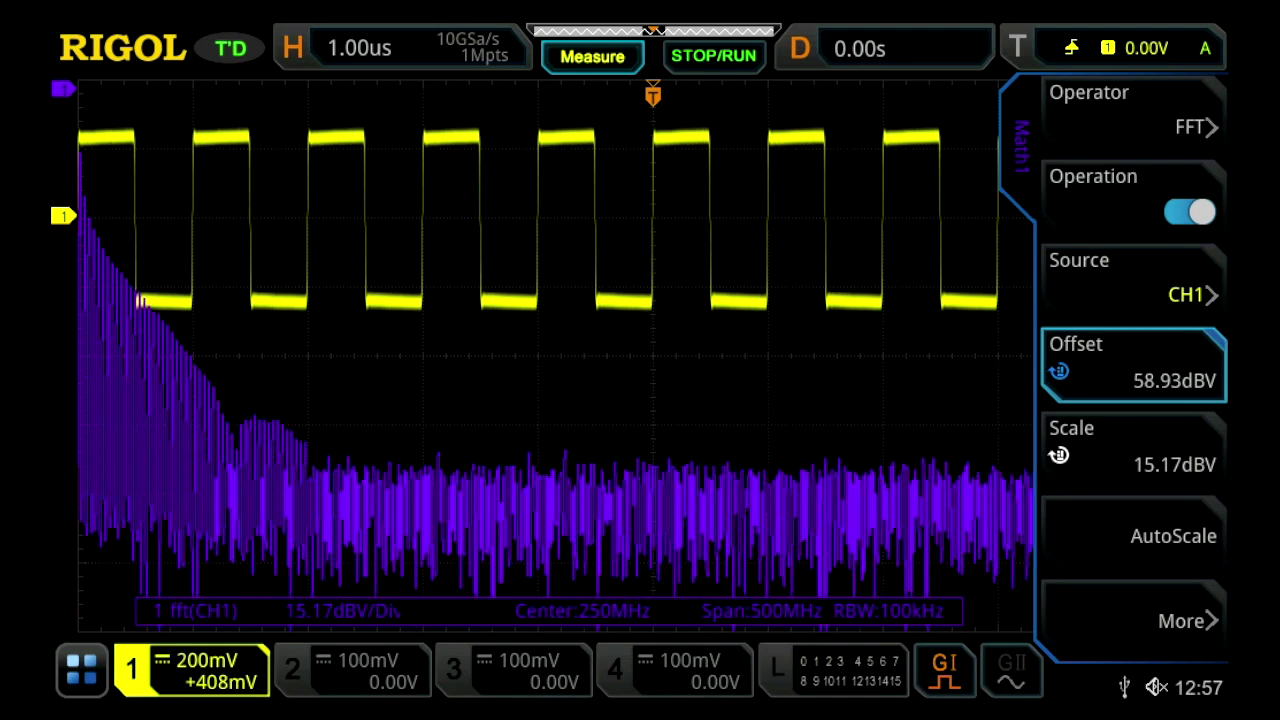
# Step: Set the end frequency of the Math1 FFT to 10 MHz
pyautogui.click(1133, 620)
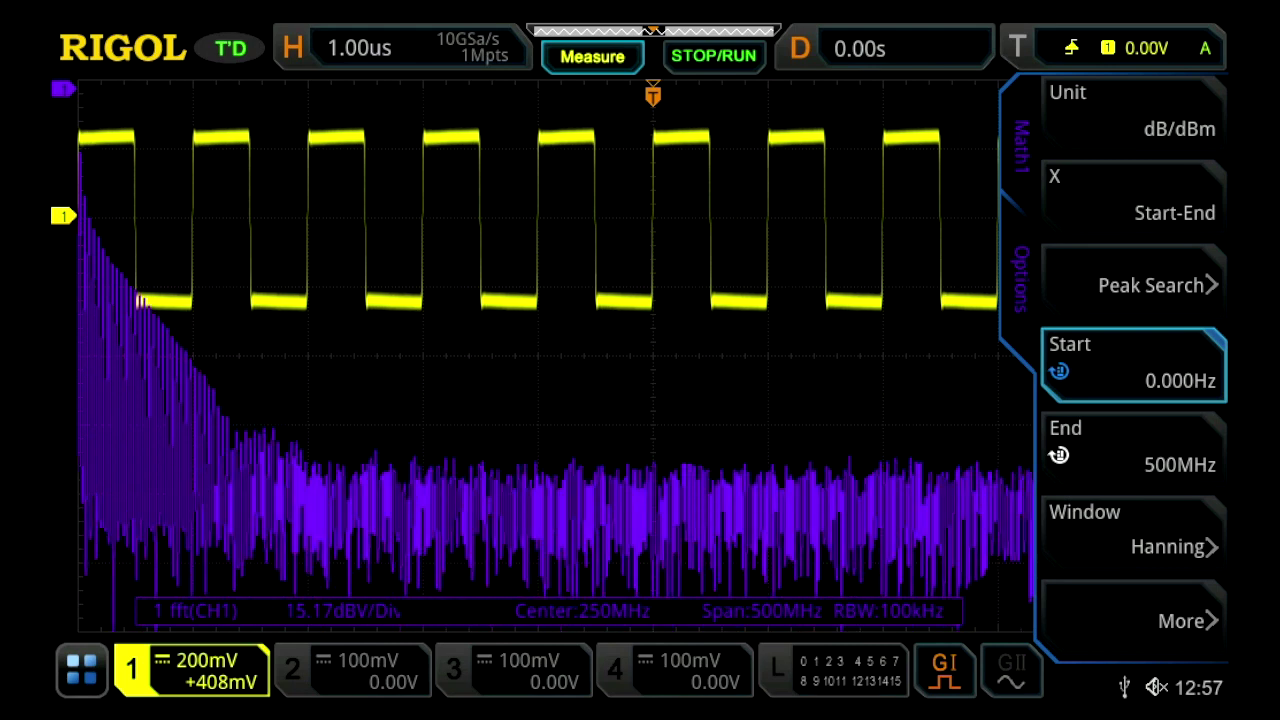
pyautogui.click(1133, 448)
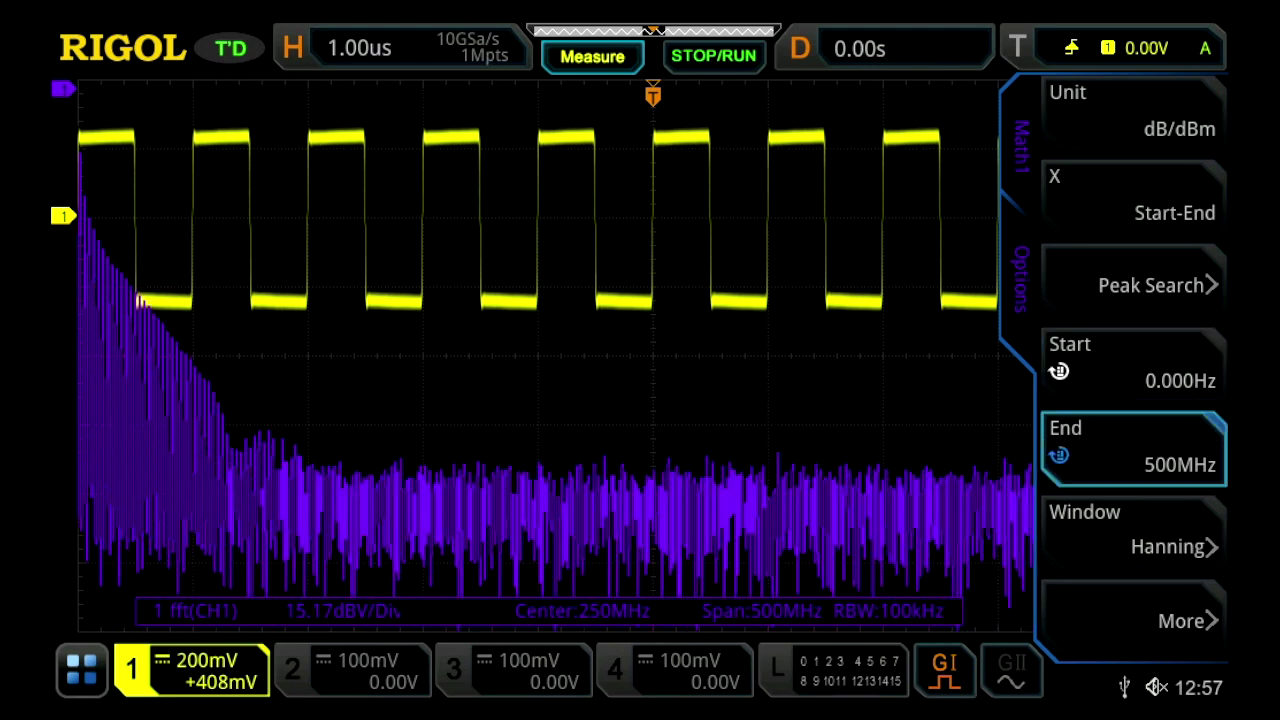
pyautogui.click(1133, 448)
pyautogui.click(700, 383)
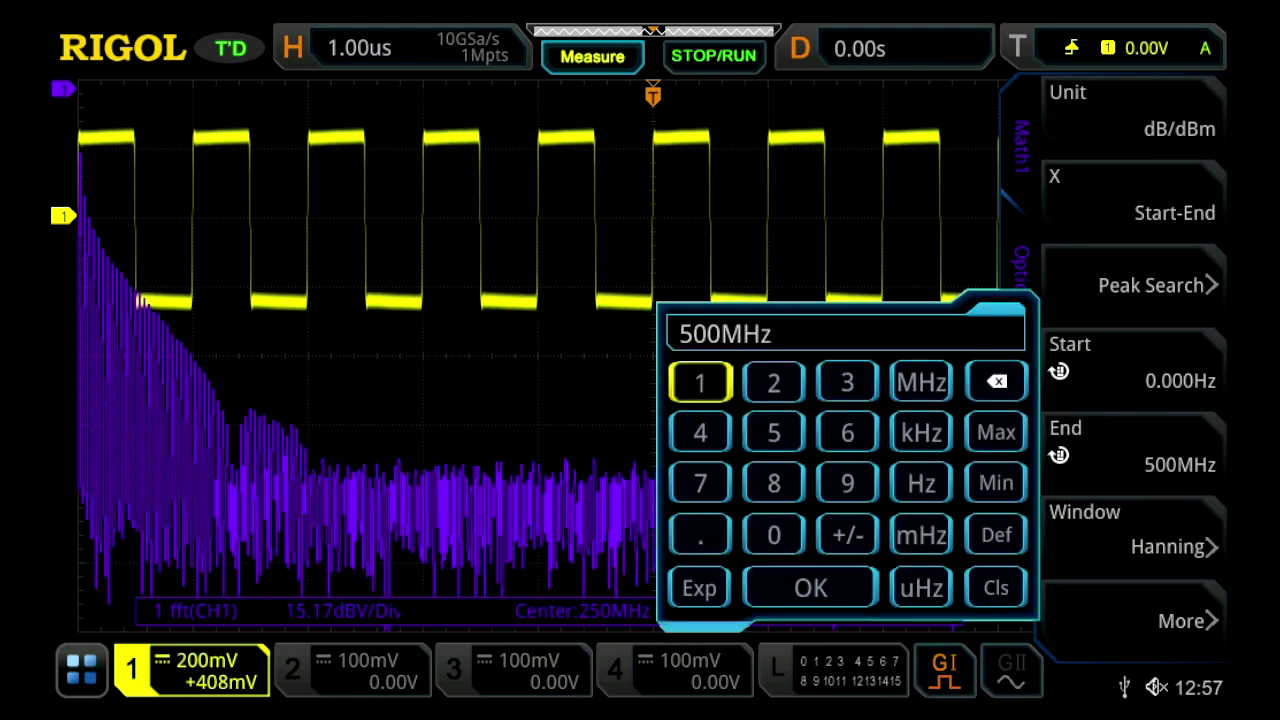
pyautogui.click(773, 535)
pyautogui.click(921, 382)
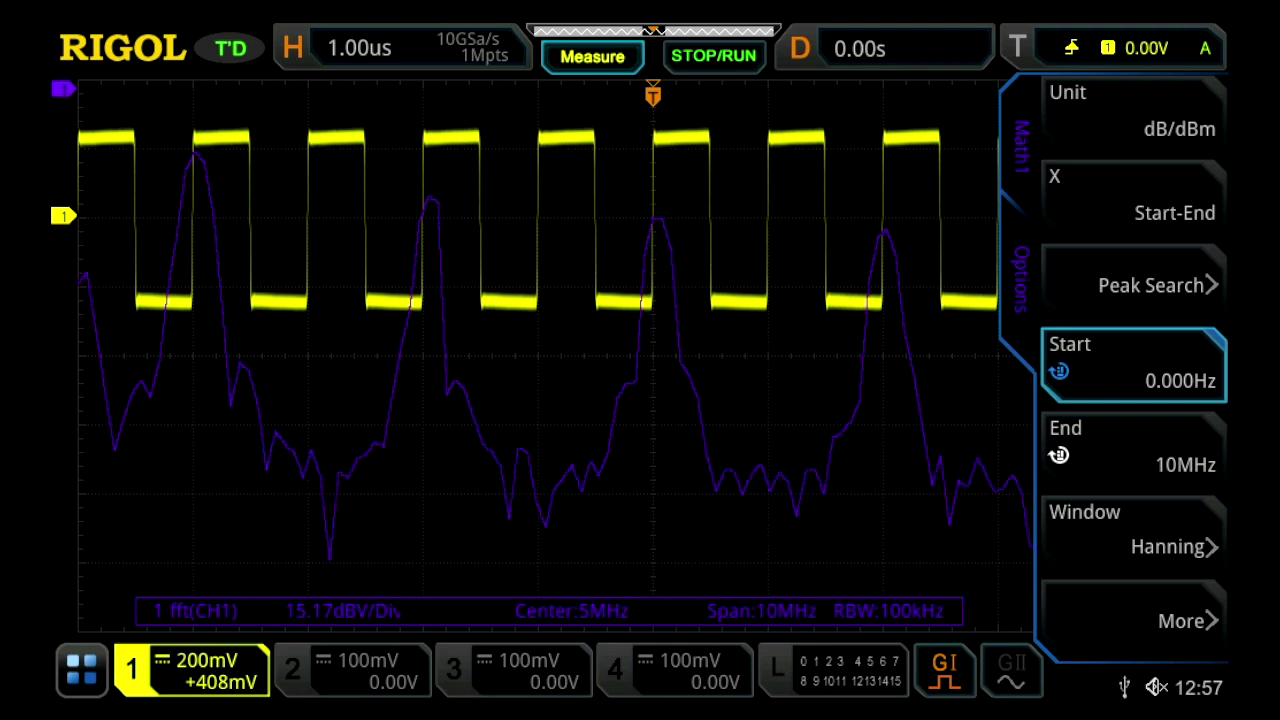
# Step: Lengthen the horizontal timebase to 50.0us per division for finer FFT resolution
pyautogui.click(1020, 145)
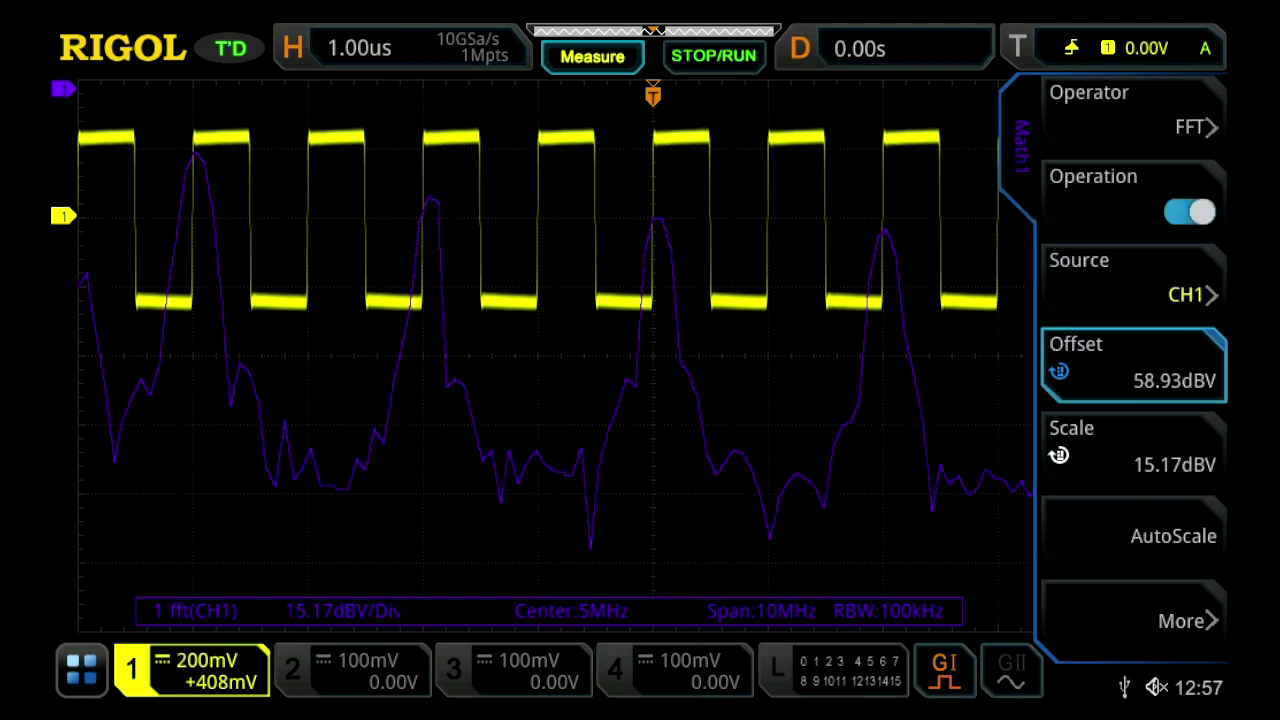
pyautogui.click(1133, 620)
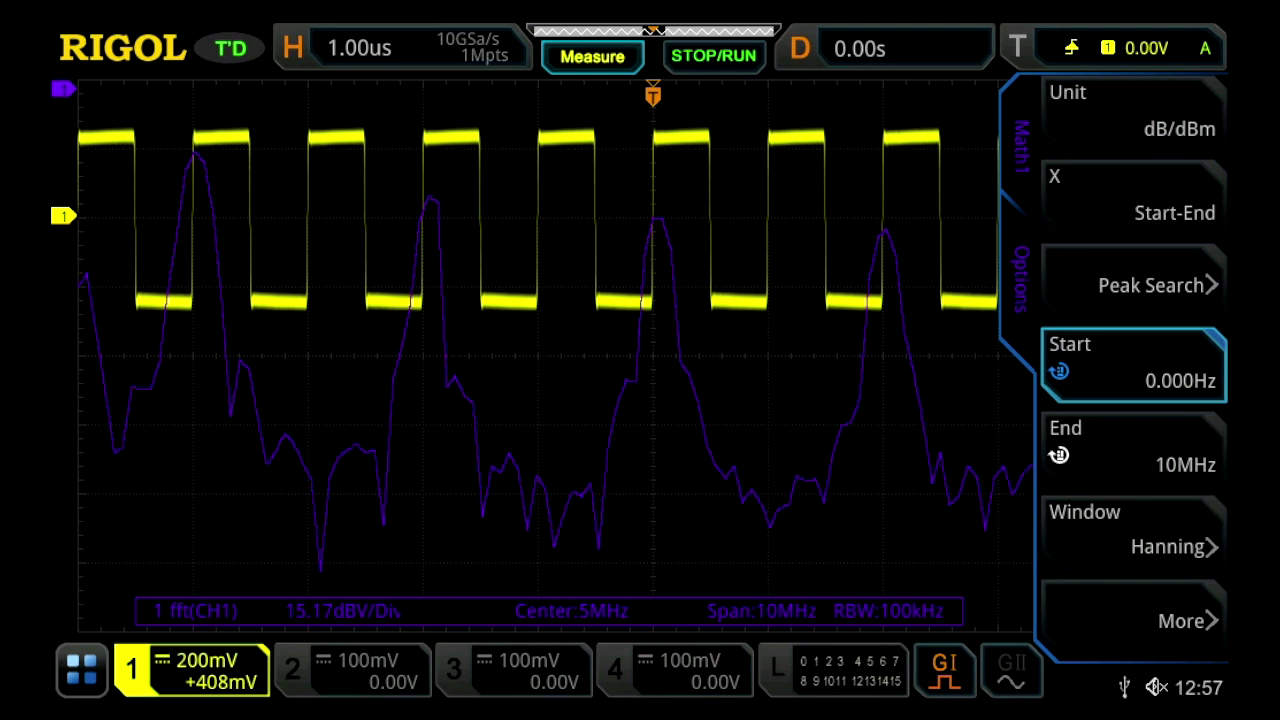
pyautogui.scroll(-1, 555, 340)
pyautogui.scroll(-4, 555, 340)
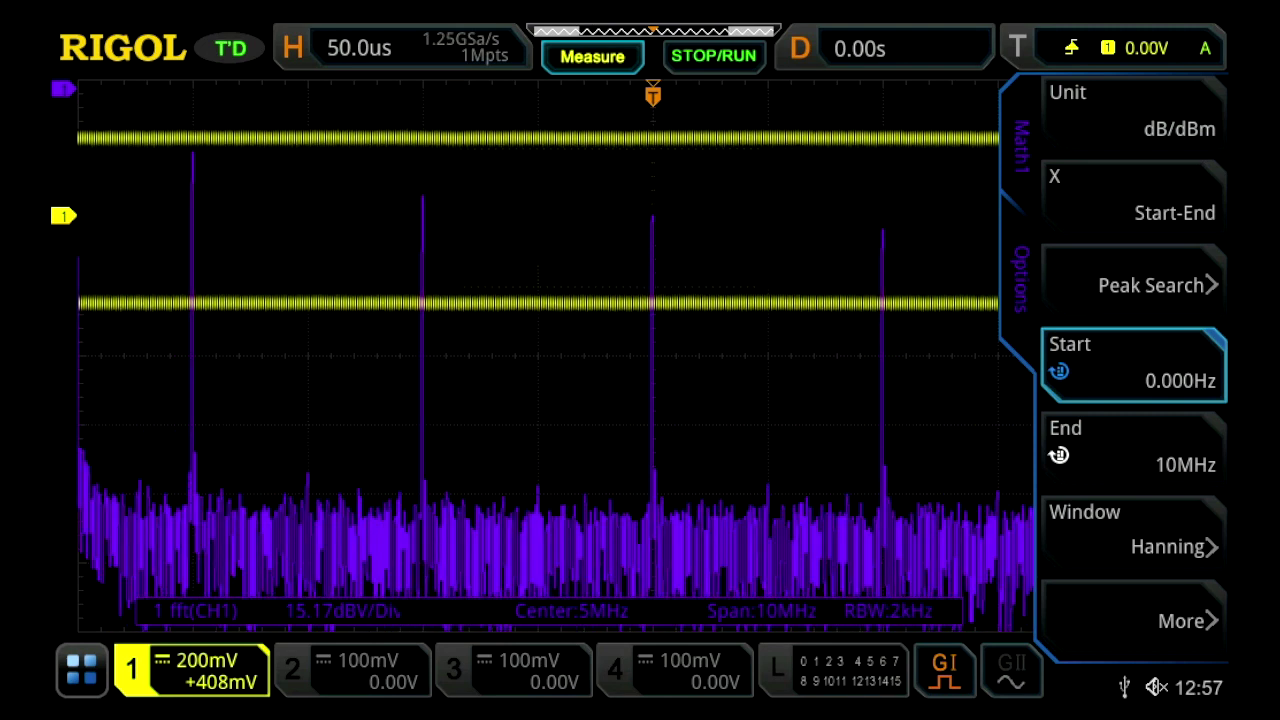
# Step: Turn on peak search for the Math1 FFT and lower its threshold to -46.74dB
pyautogui.click(1133, 283)
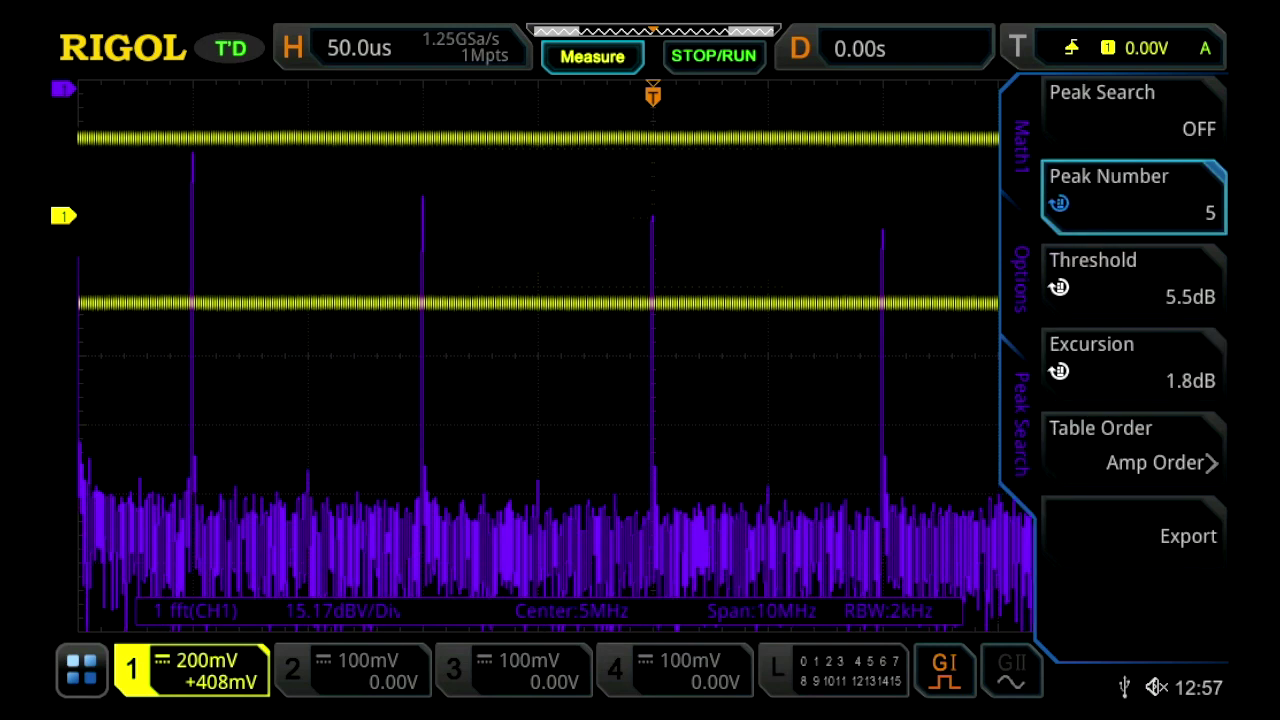
pyautogui.click(1133, 110)
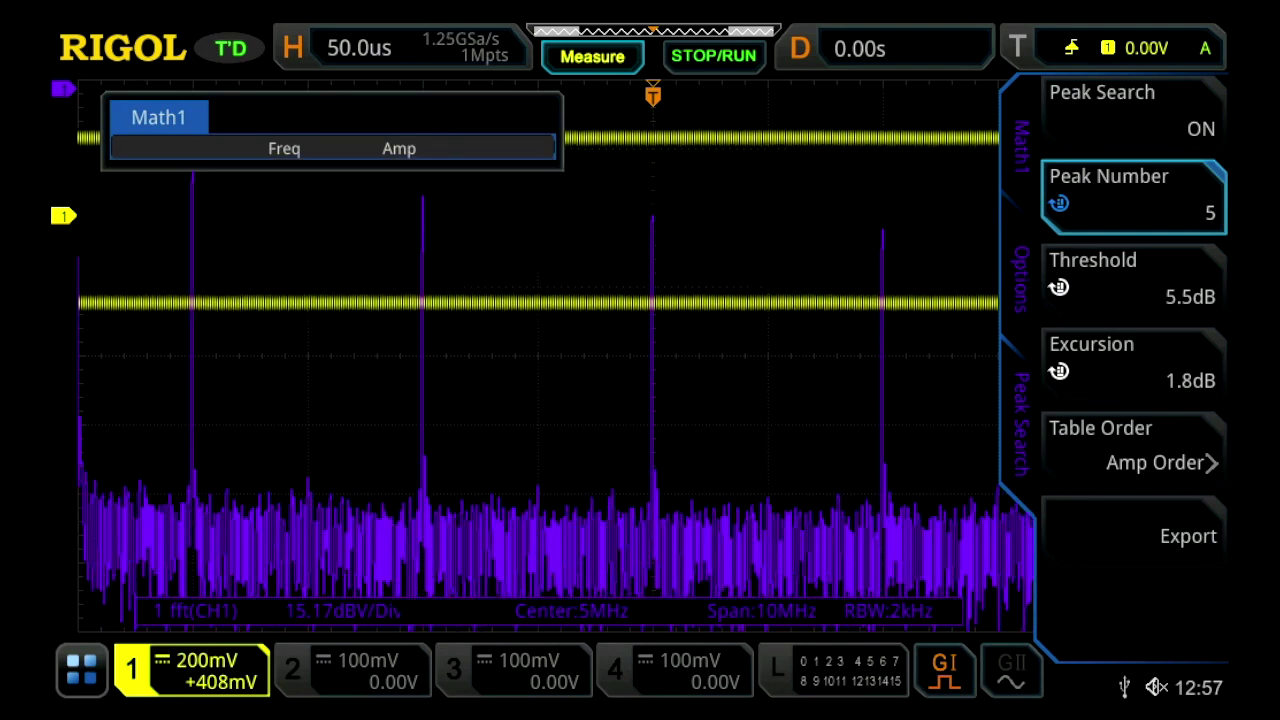
pyautogui.click(1133, 280)
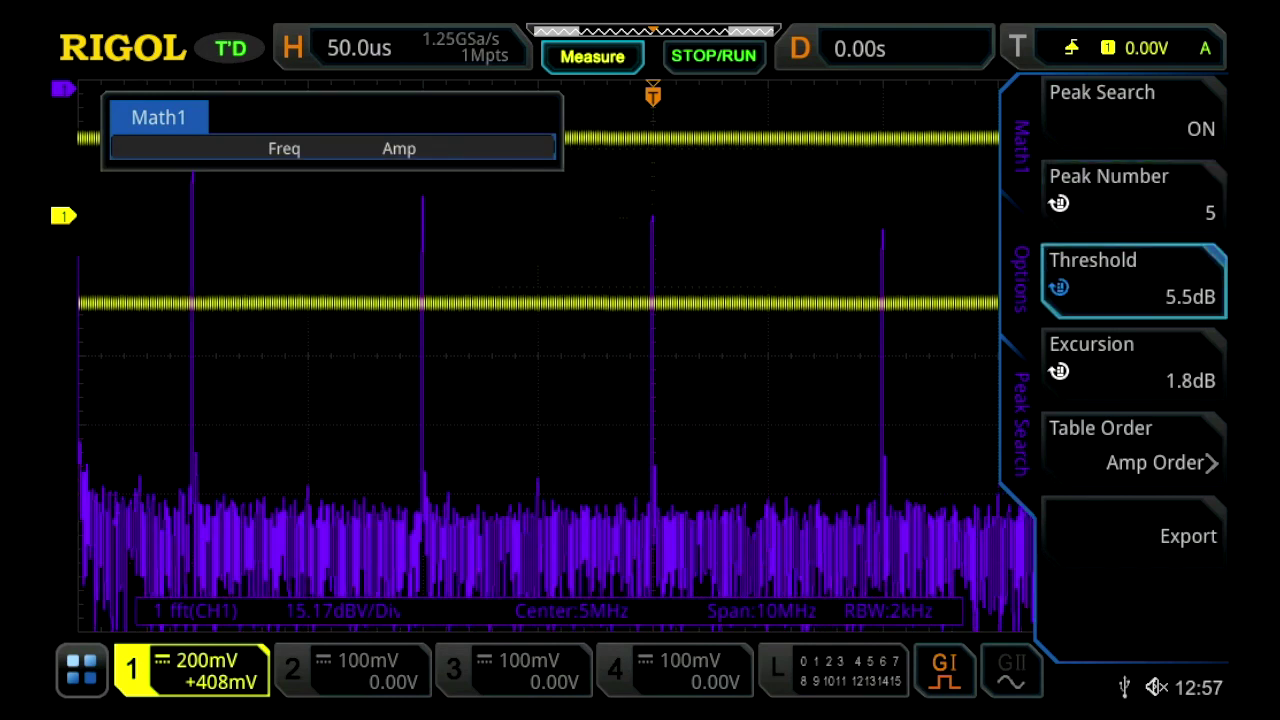
pyautogui.scroll(-20, 1133, 280)
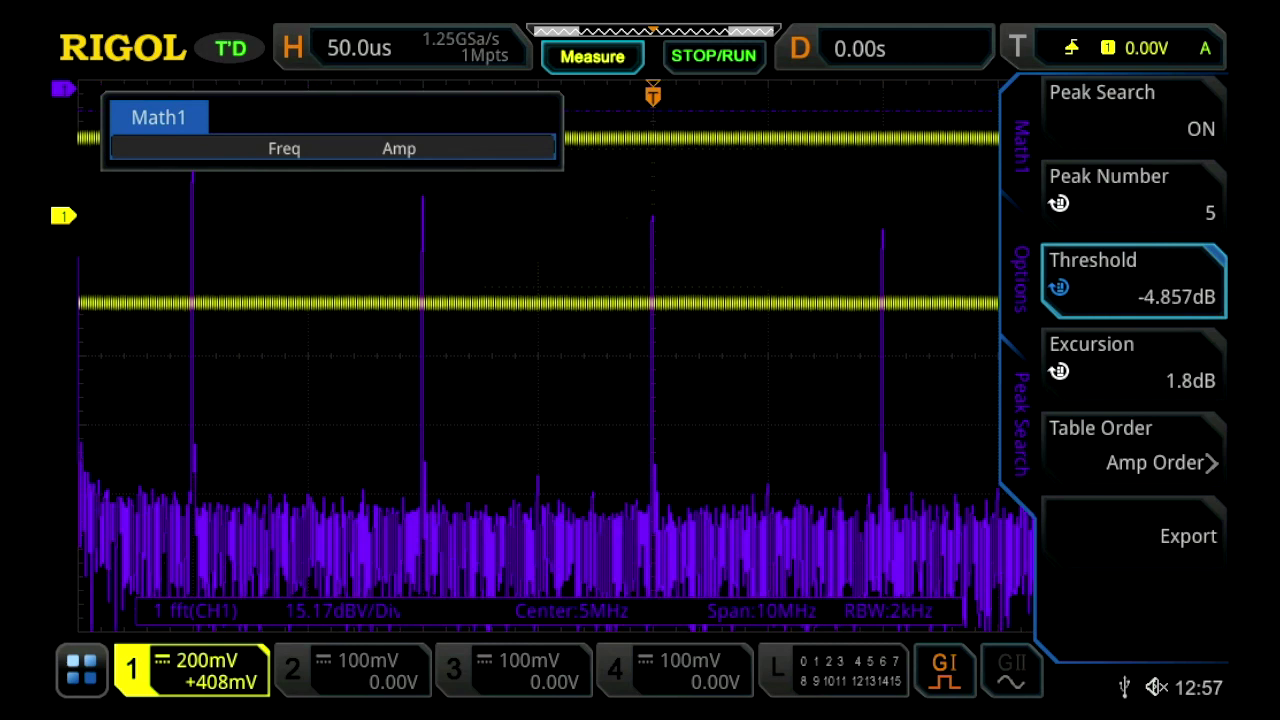
pyautogui.scroll(-8, 1133, 280)
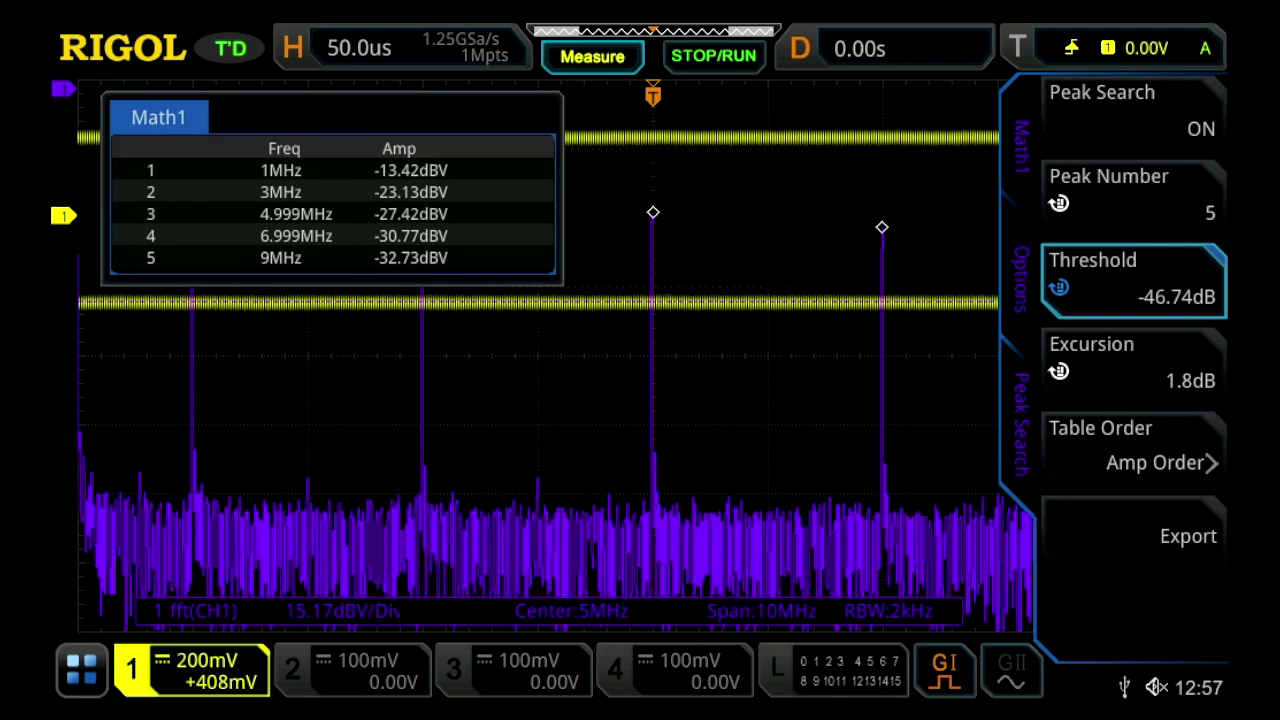
# Step: Turn on the color option for the Math1 FFT trace
pyautogui.click(1020, 279)
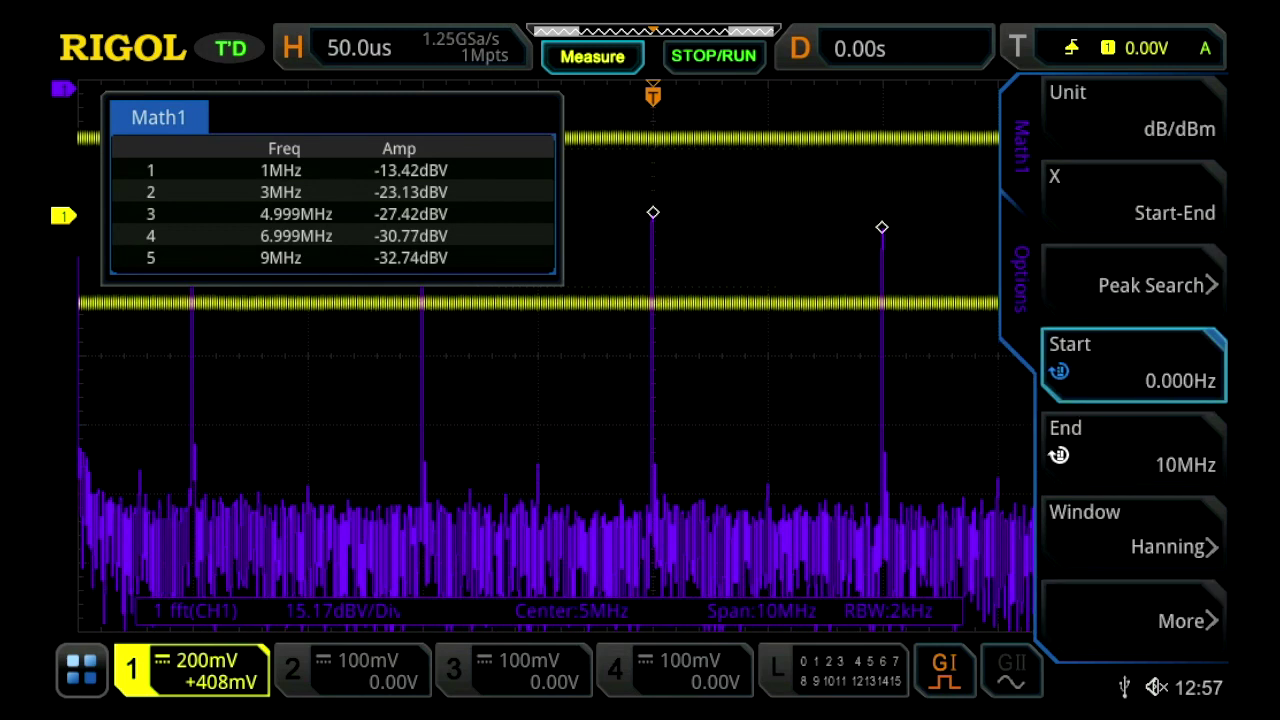
pyautogui.click(1133, 620)
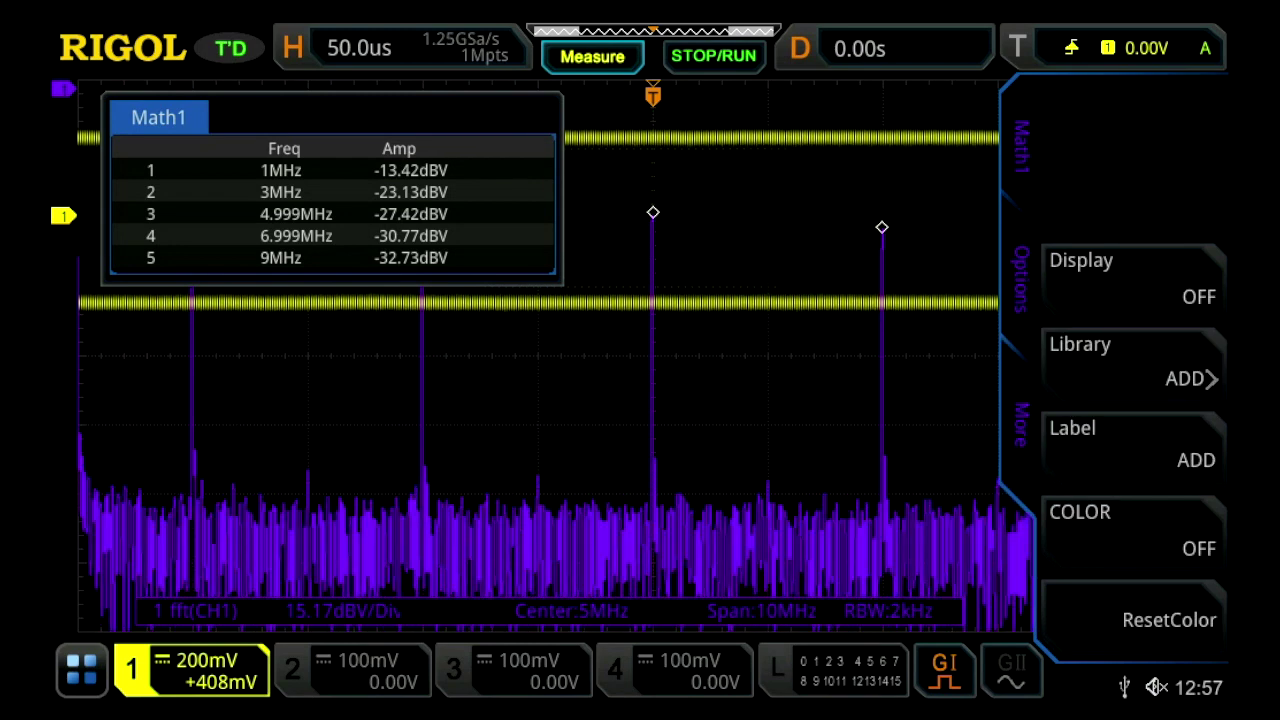
pyautogui.click(1133, 530)
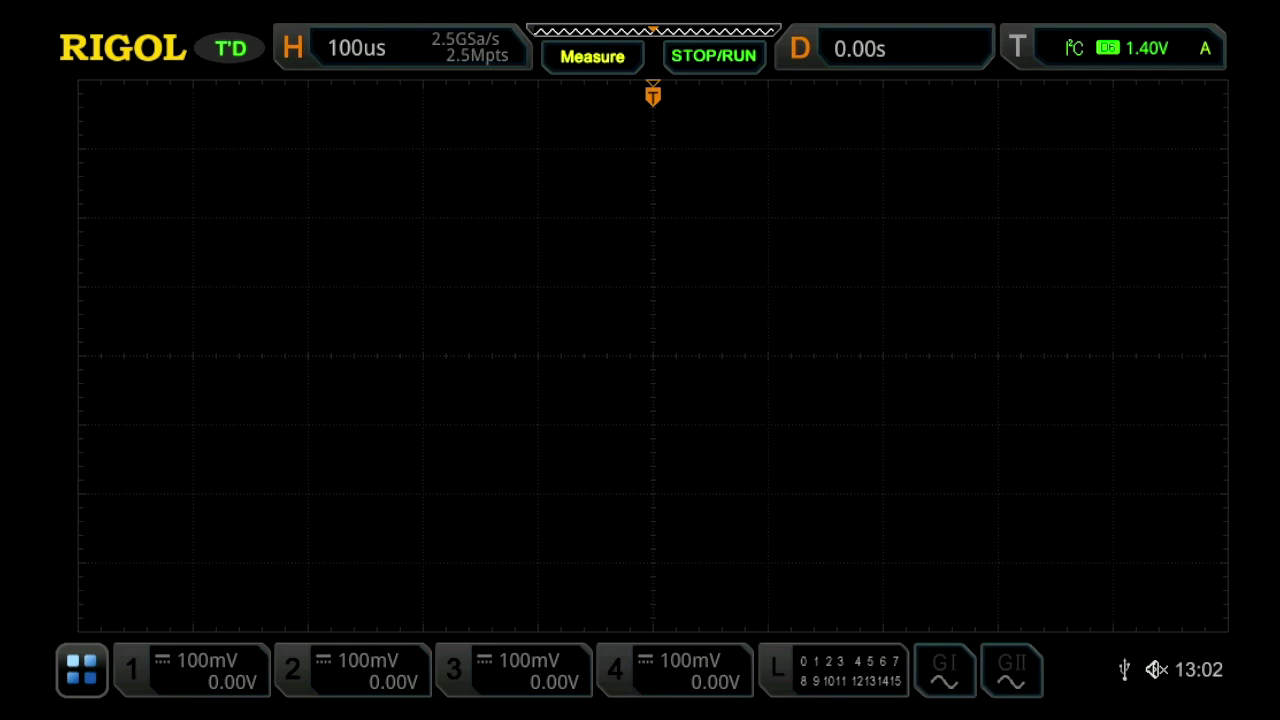
# Step: Turn on the logic analyzer channels and switch off D15-D8, keeping D7-D0 displayed
pyautogui.click(833, 670)
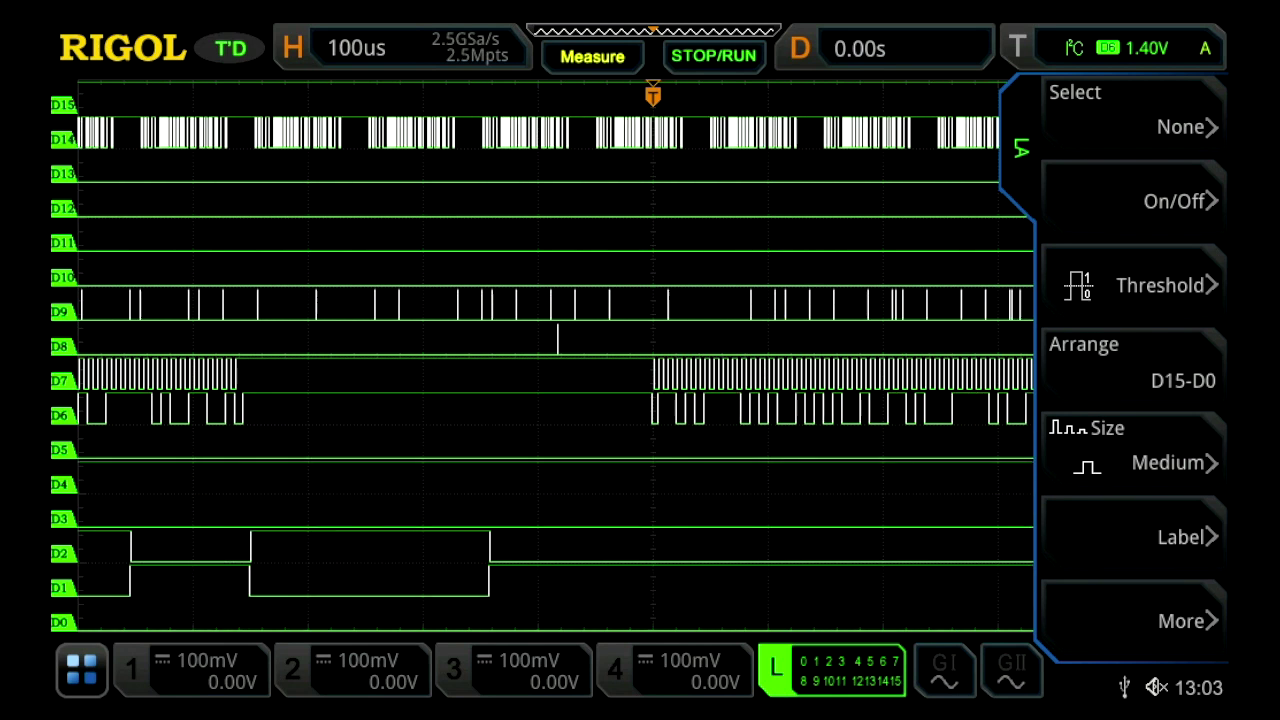
pyautogui.click(1180, 201)
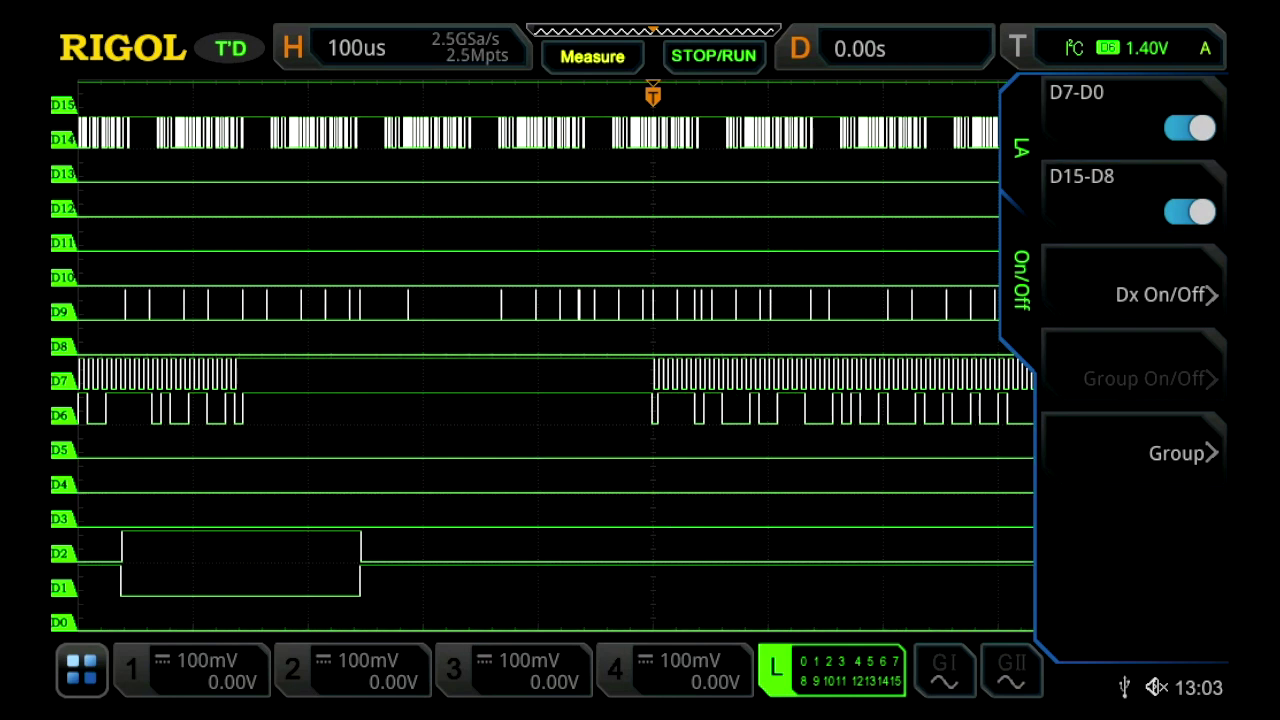
pyautogui.click(1189, 211)
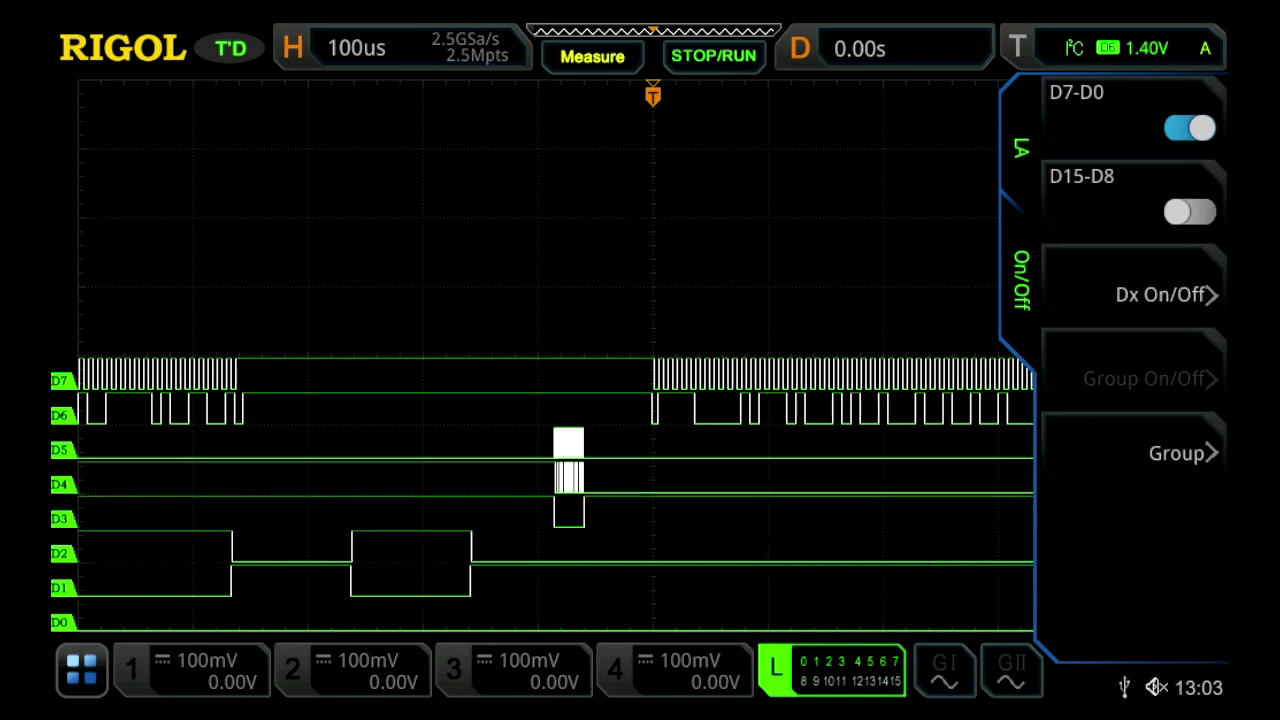
# Step: Assign digital channels D7 and D6 to Group1 and turn the group on
pyautogui.click(1183, 453)
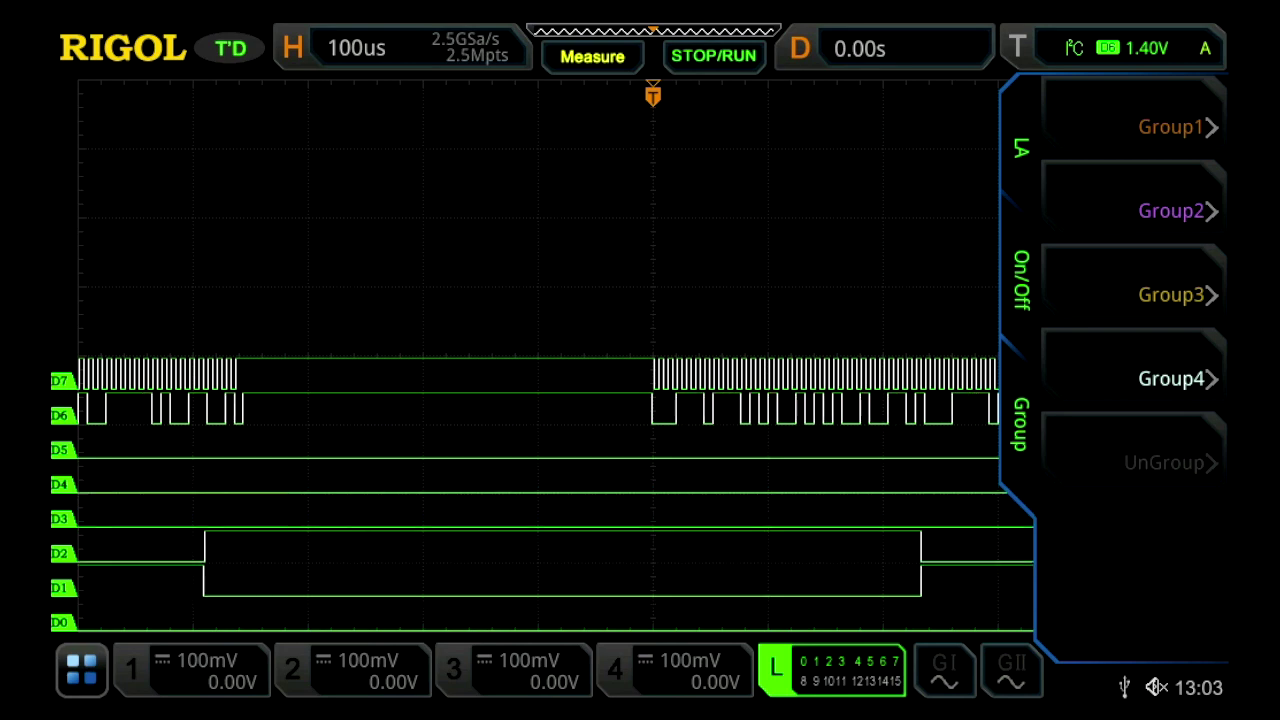
pyautogui.click(1175, 127)
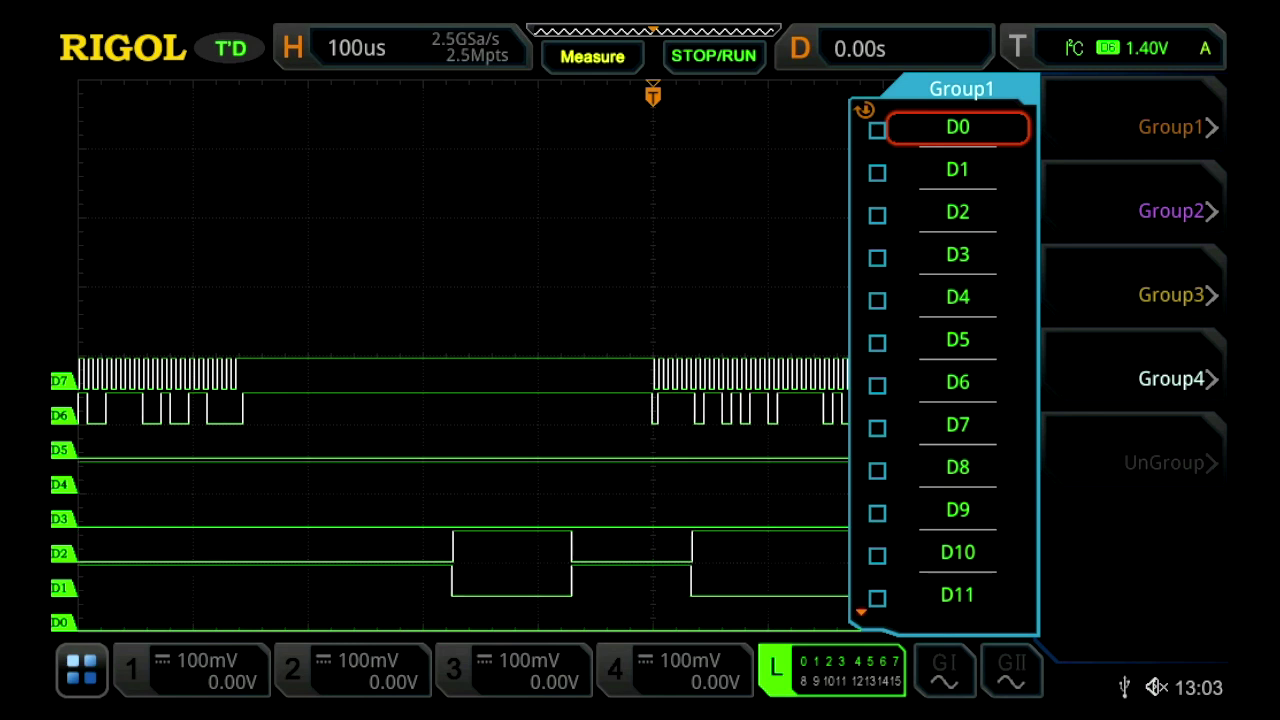
pyautogui.click(957, 425)
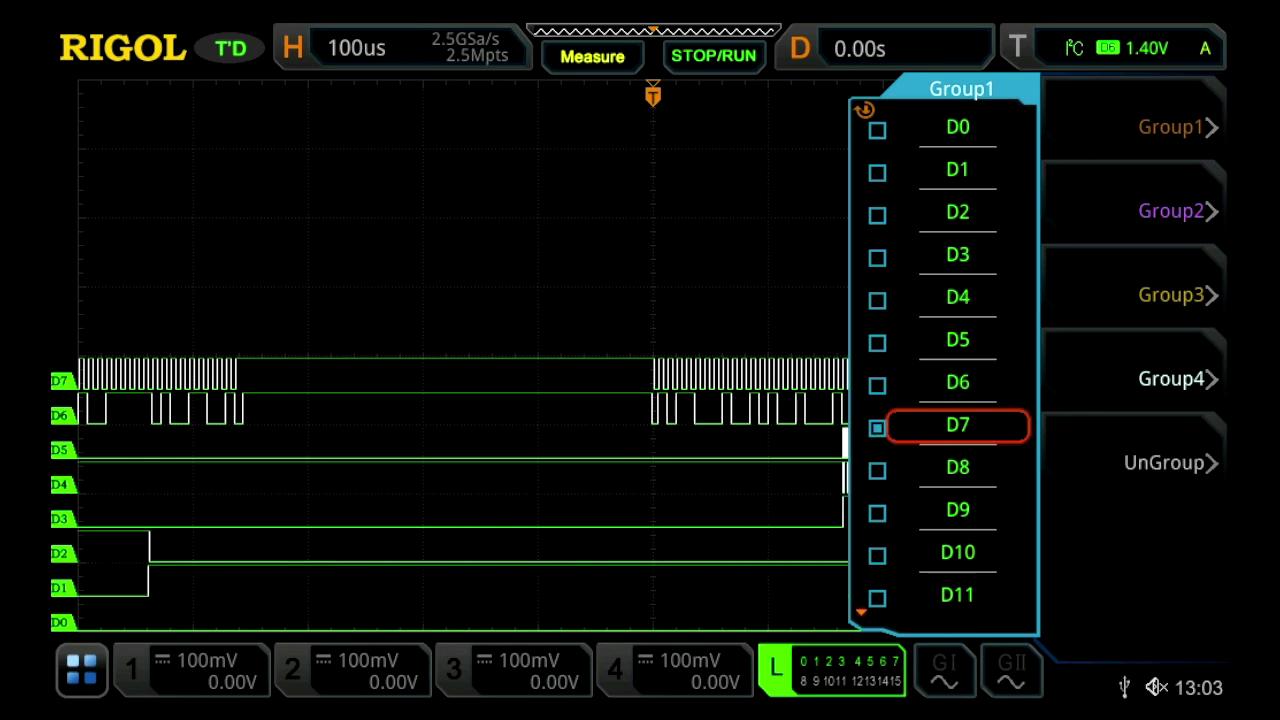
pyautogui.click(957, 382)
pyautogui.press('Escape')
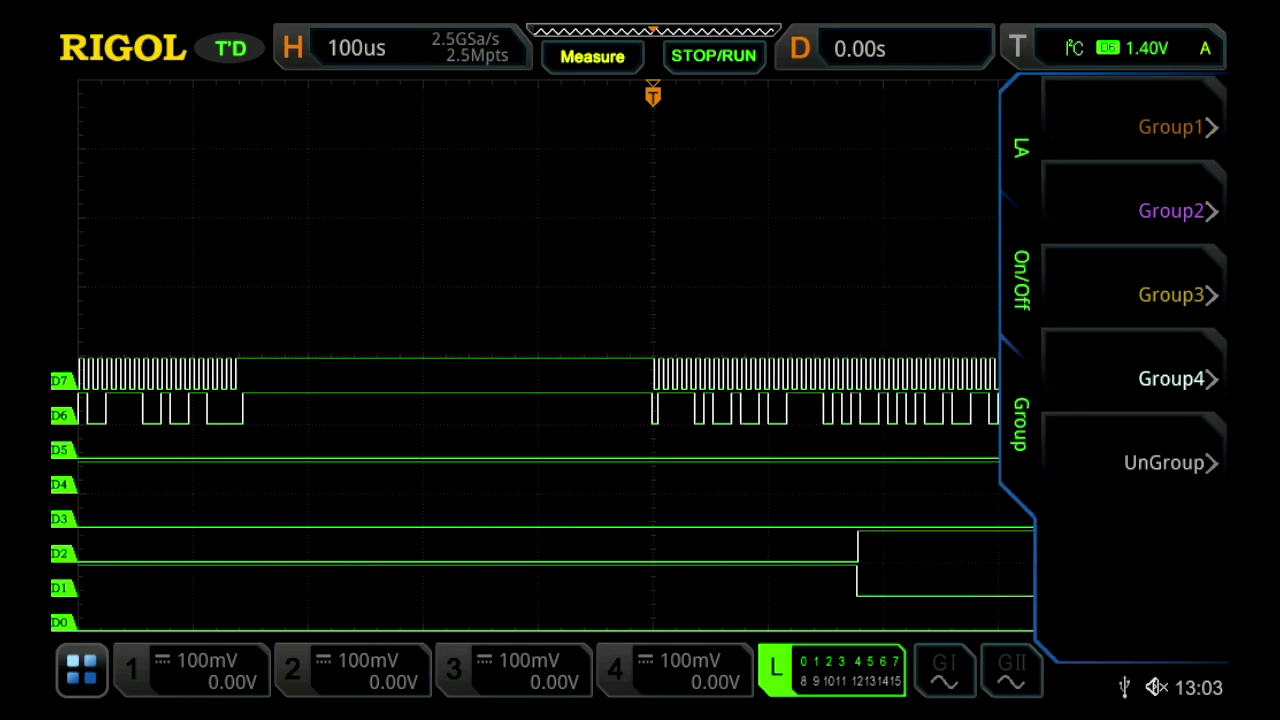
pyautogui.press('Escape')
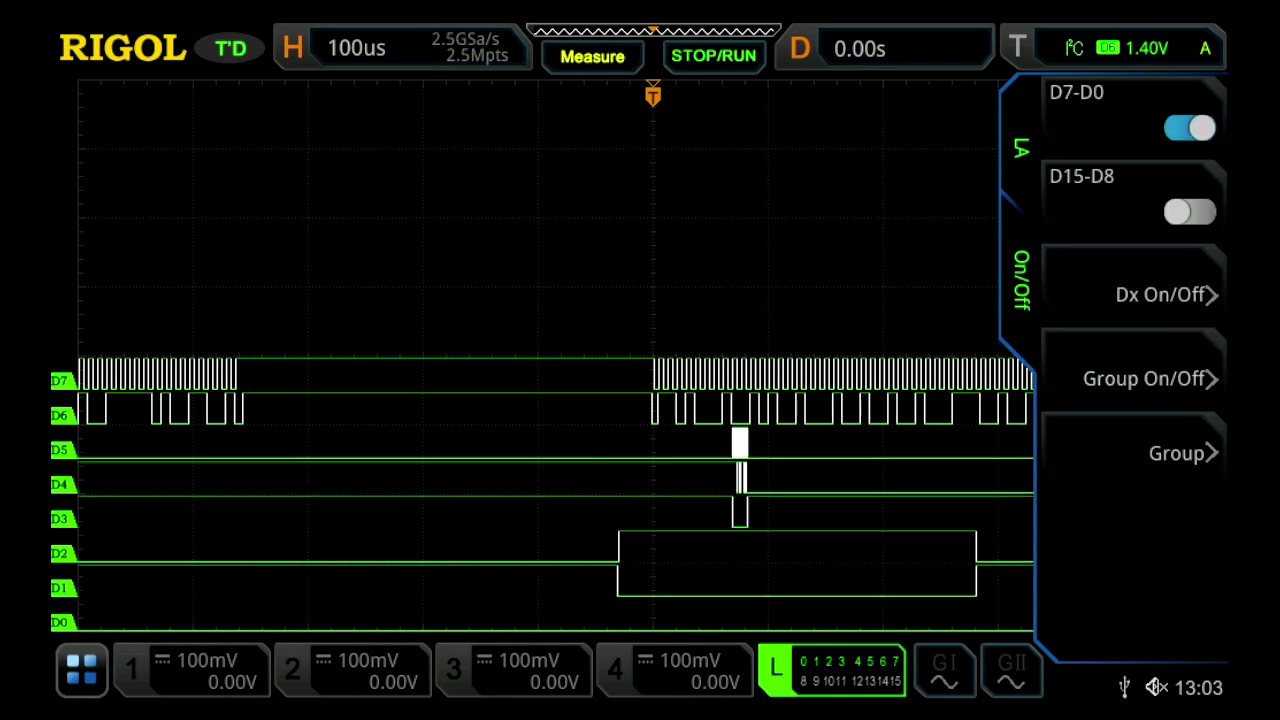
pyautogui.click(1133, 365)
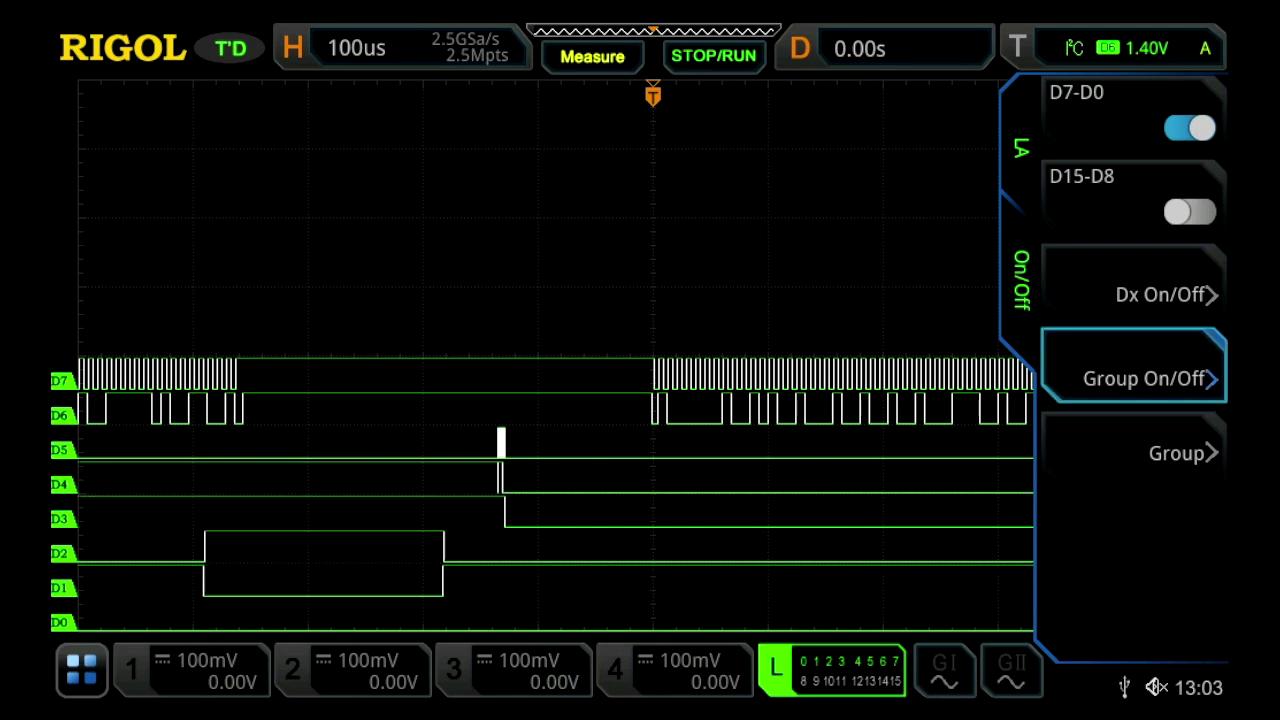
pyautogui.click(957, 381)
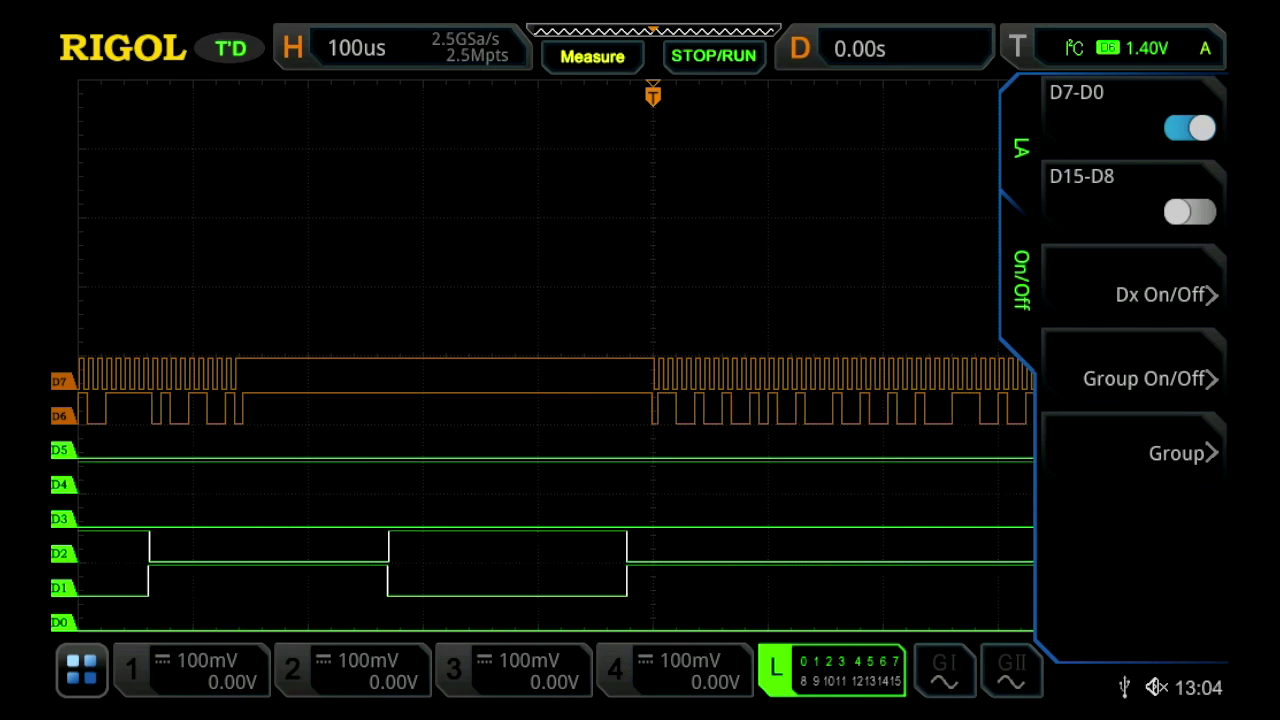
pyautogui.press('Escape')
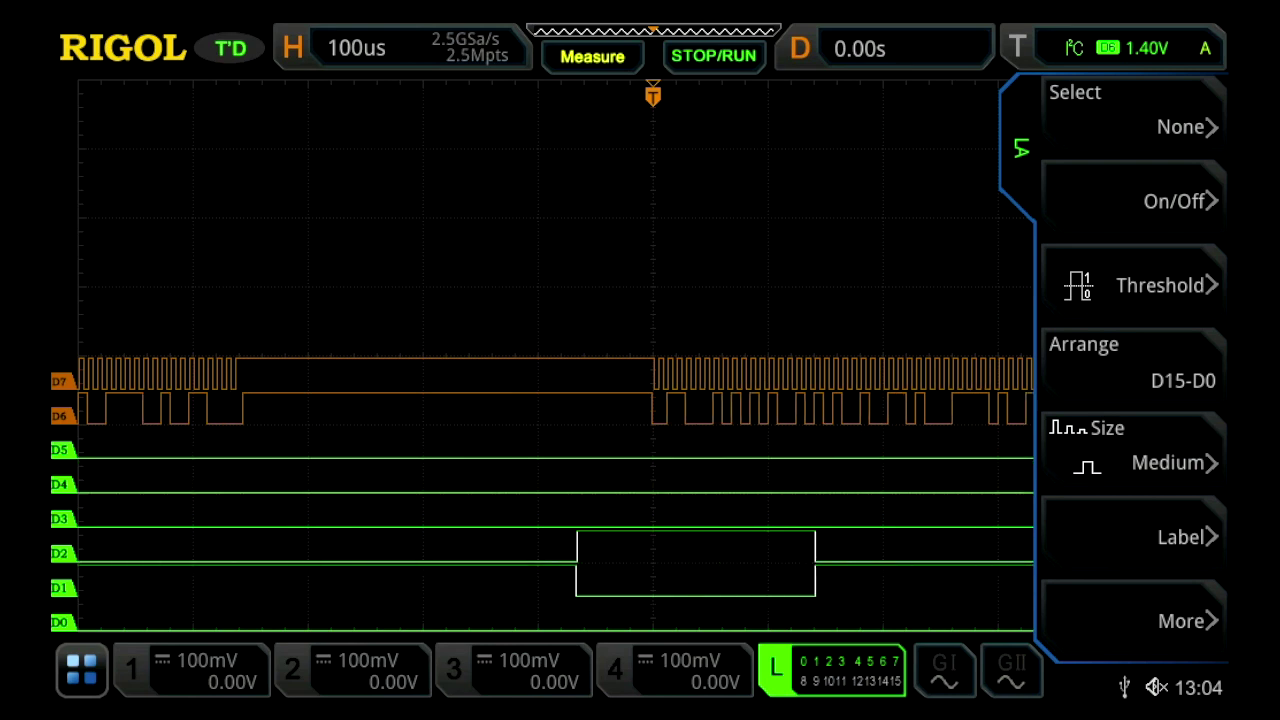
# Step: Set the digital waveform size to Large and turn on the channel label display
pyautogui.click(1133, 448)
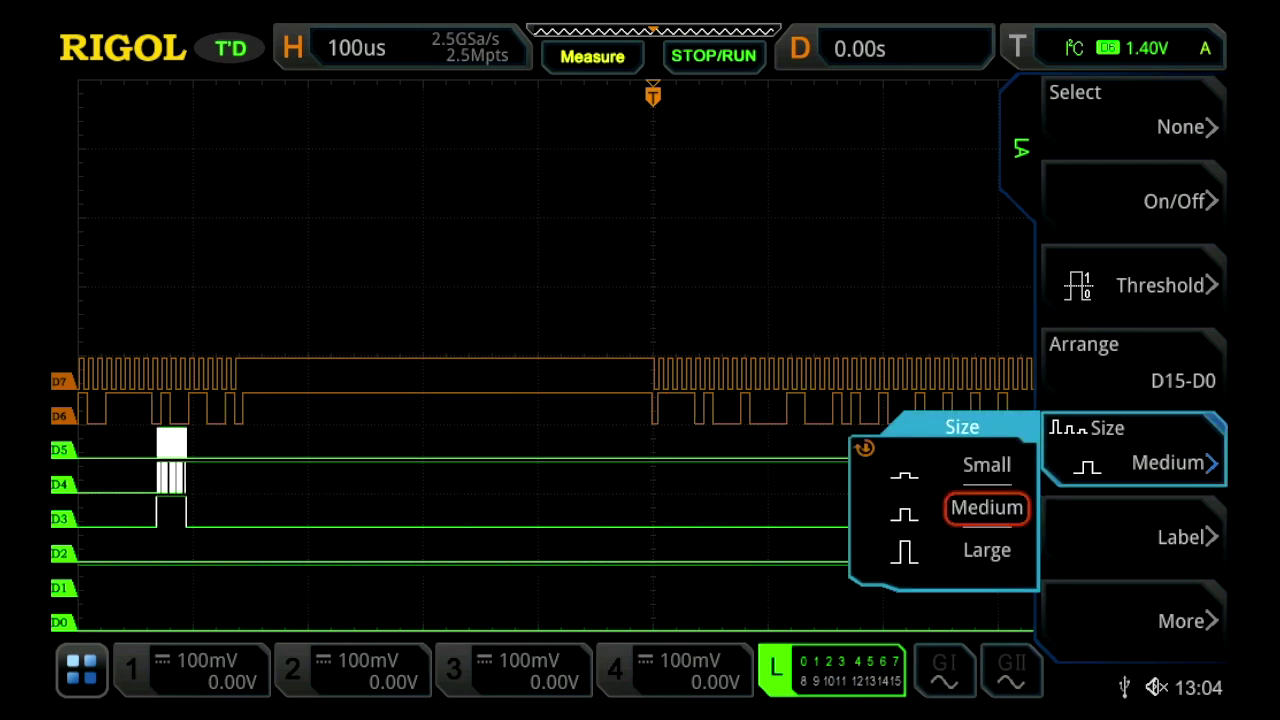
pyautogui.click(986, 550)
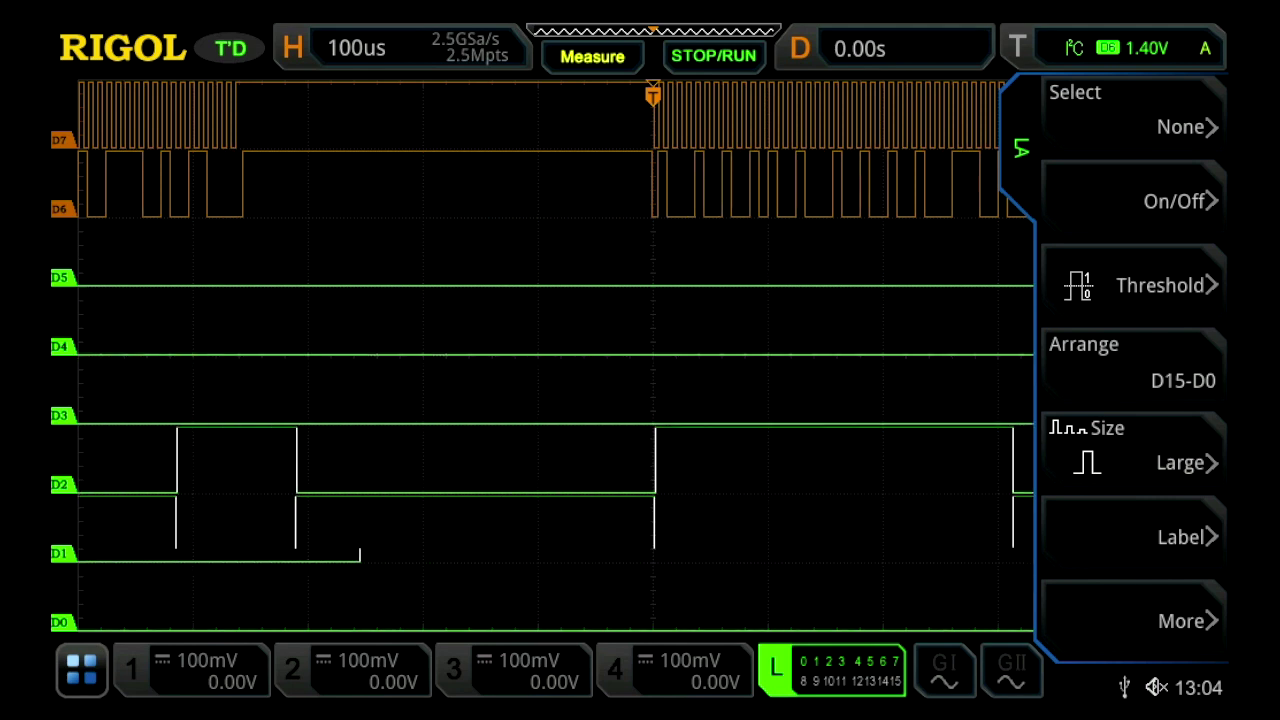
pyautogui.click(1134, 536)
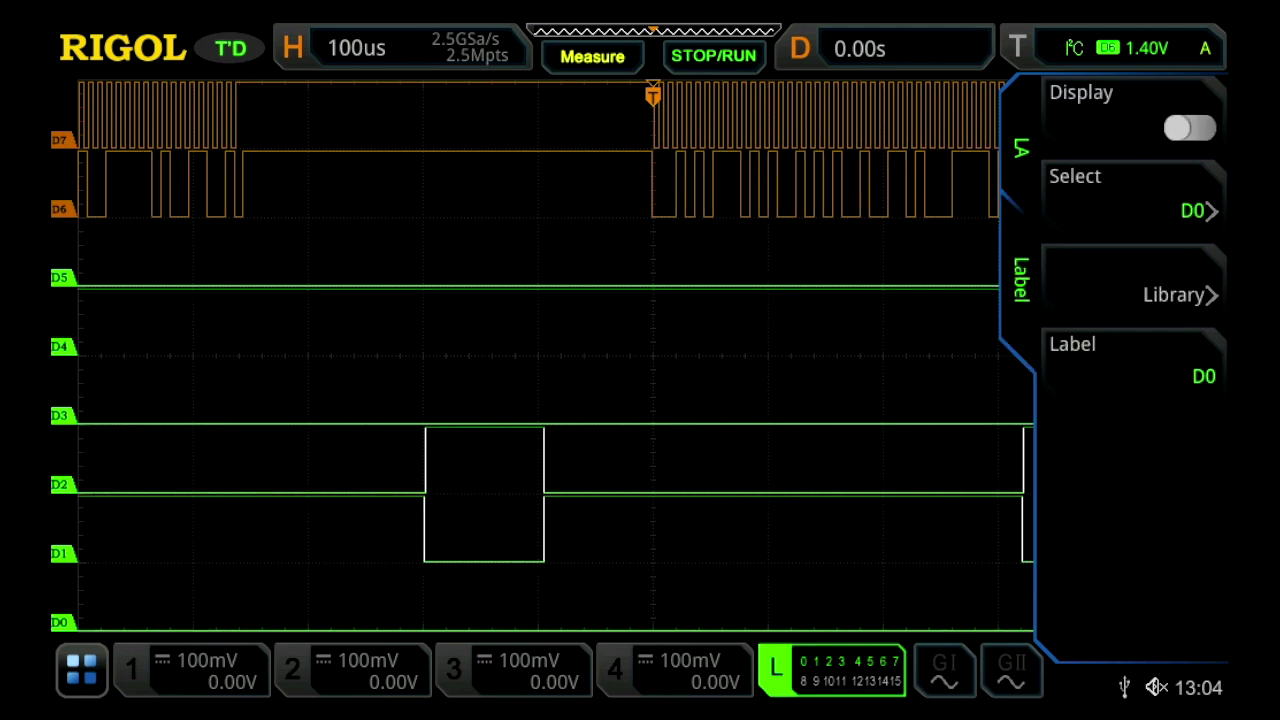
pyautogui.click(1189, 127)
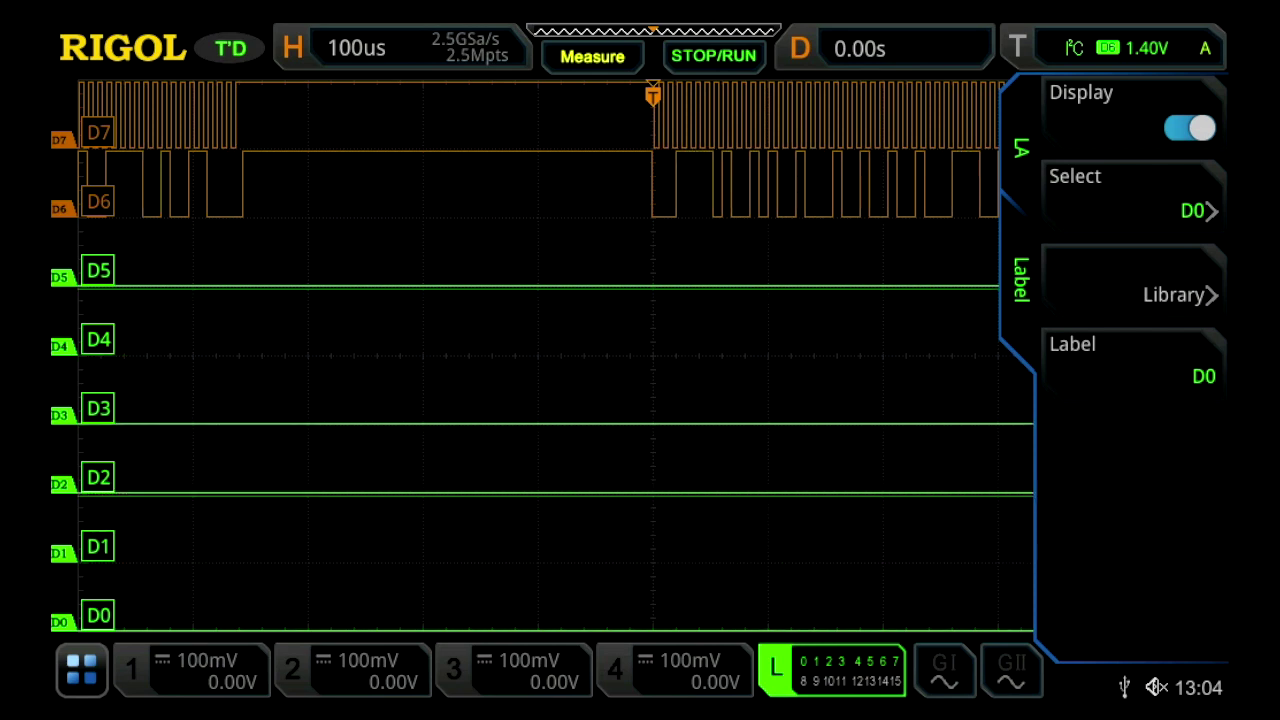
# Step: Label digital channel D7 as CLK from the label library
pyautogui.click(1133, 197)
pyautogui.scroll(-6, 957, 340)
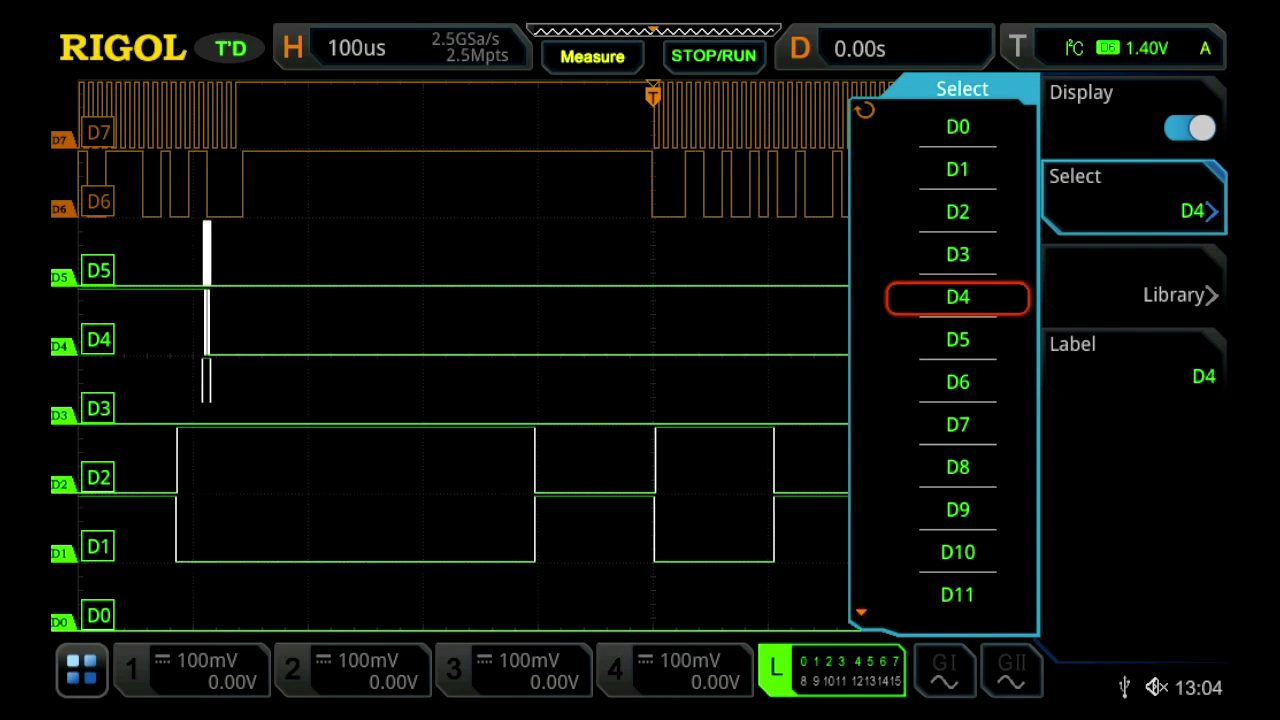
pyautogui.scroll(-1, 957, 424)
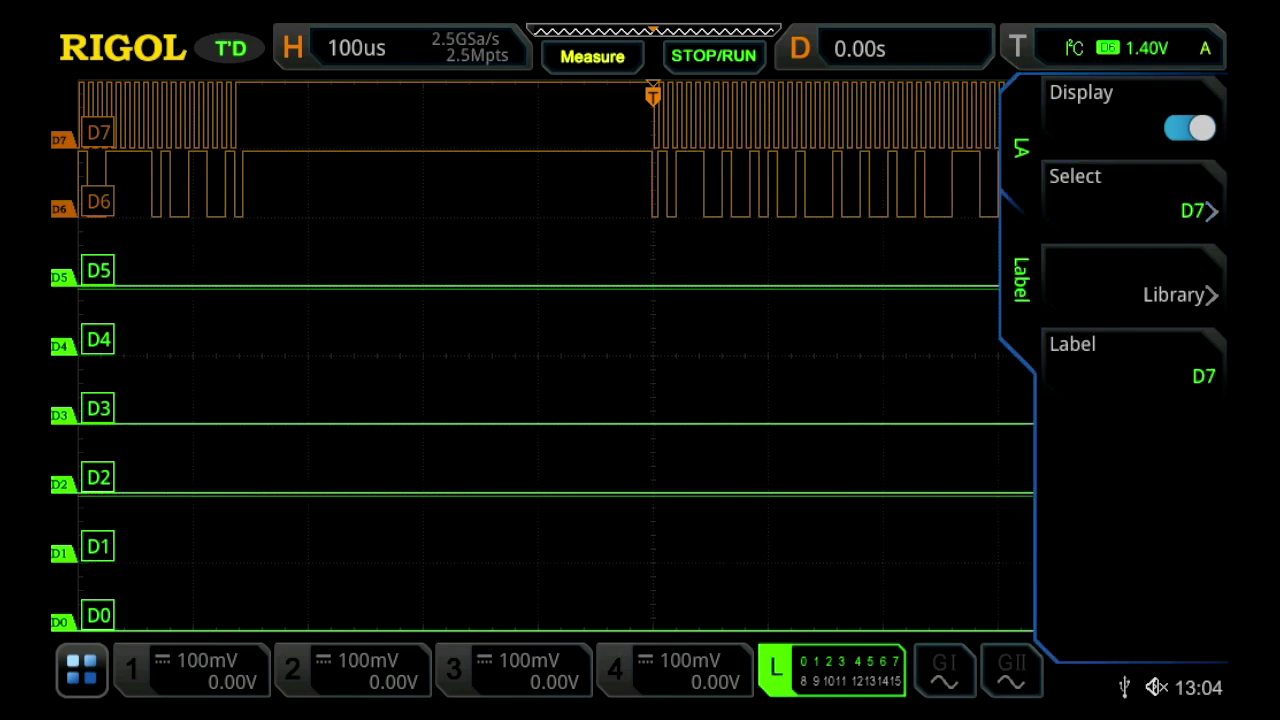
pyautogui.click(1134, 285)
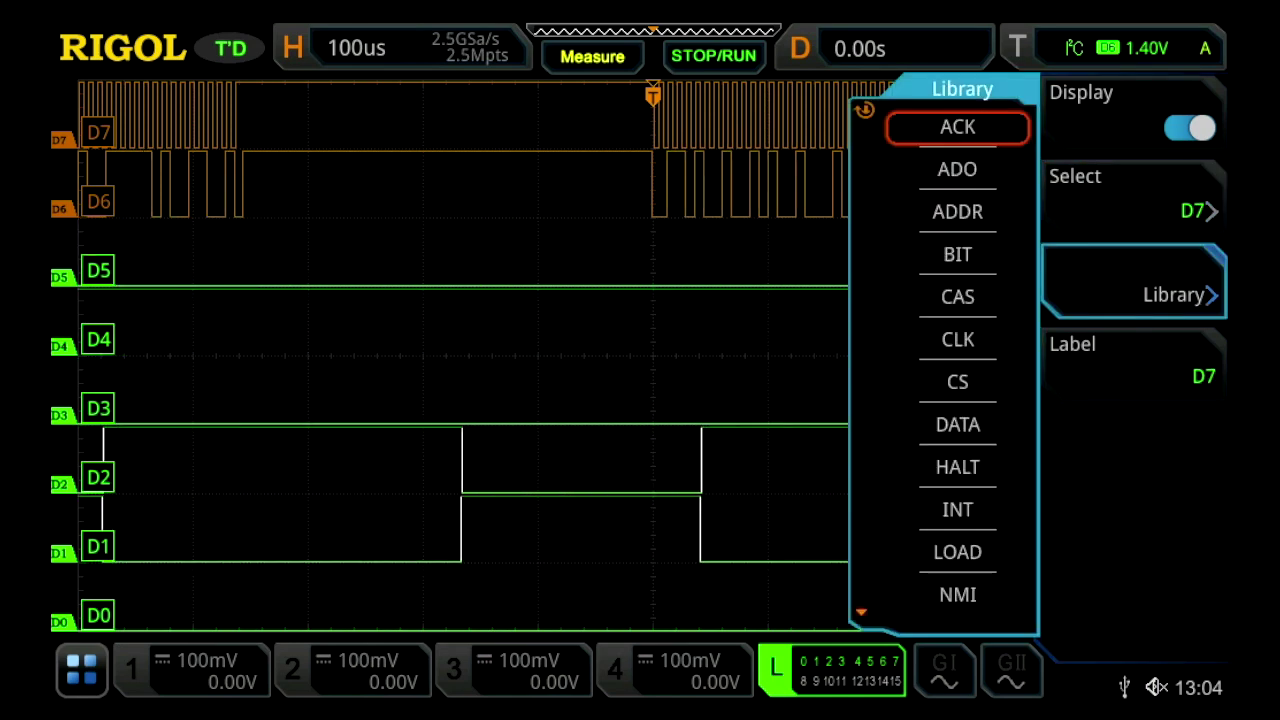
pyautogui.click(957, 339)
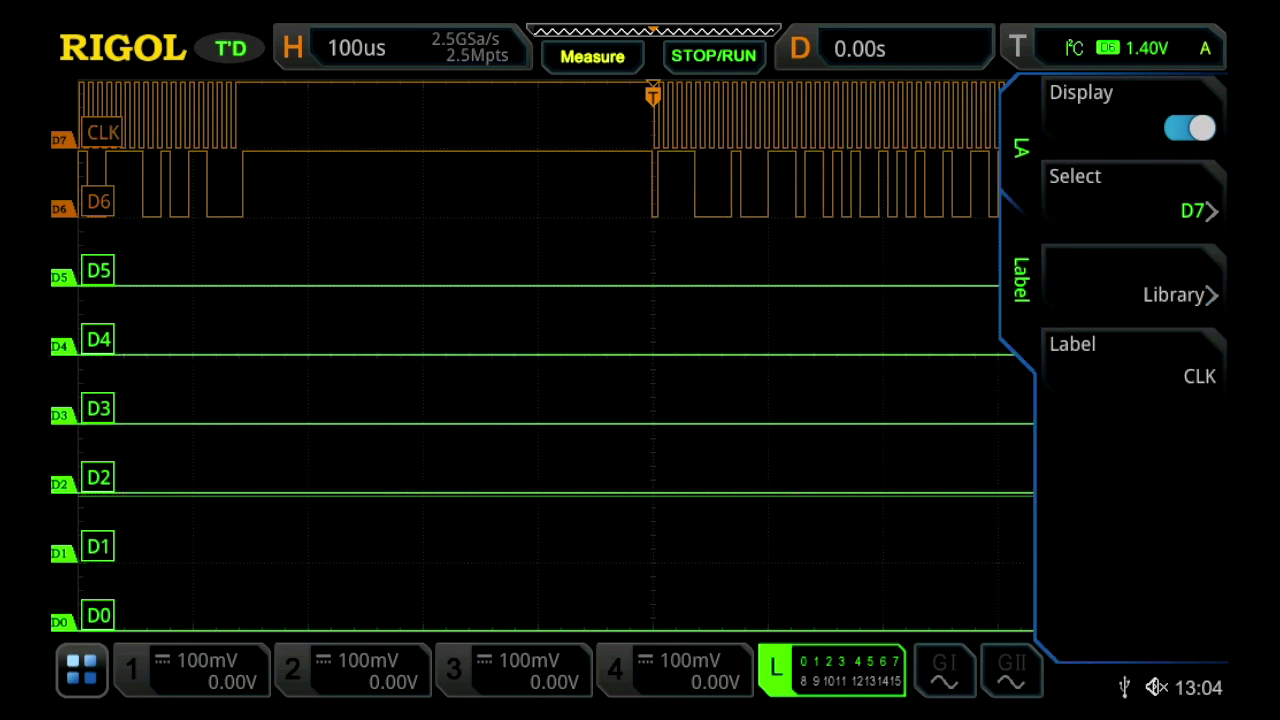
# Step: Give digital channel D6 the library label DATA
pyautogui.click(1134, 200)
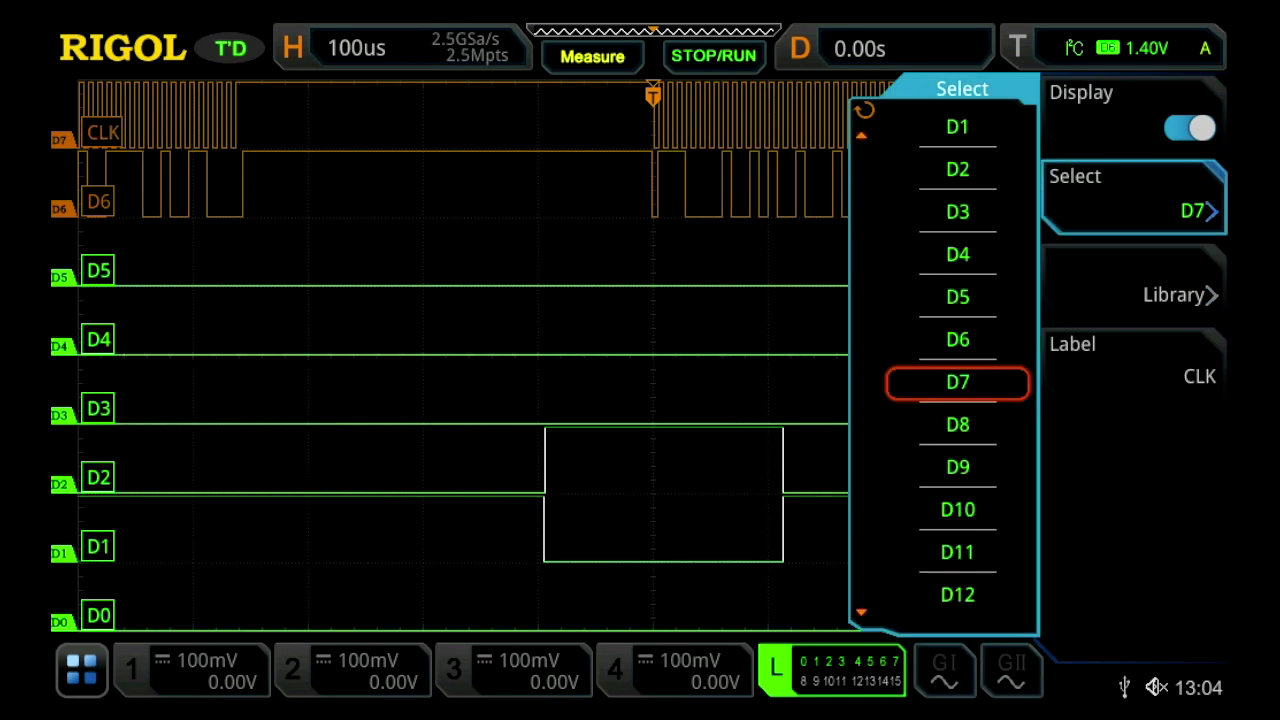
pyautogui.click(957, 339)
pyautogui.click(1134, 285)
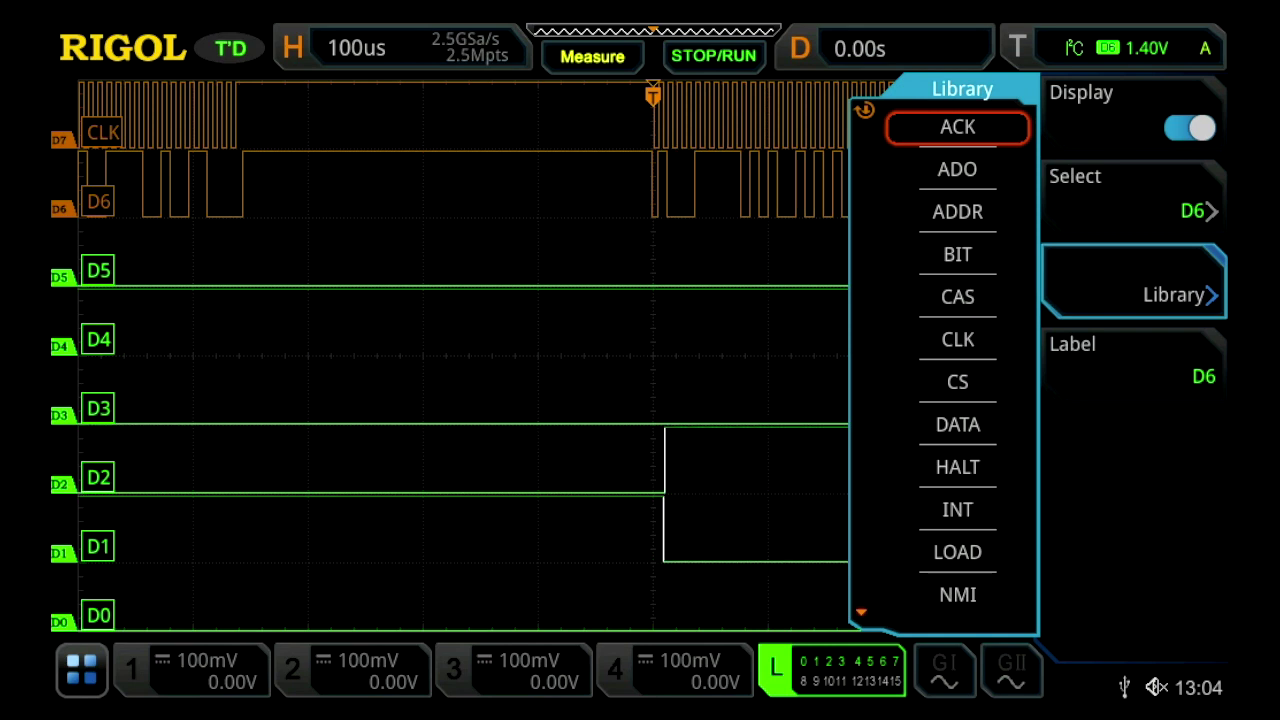
pyautogui.click(957, 424)
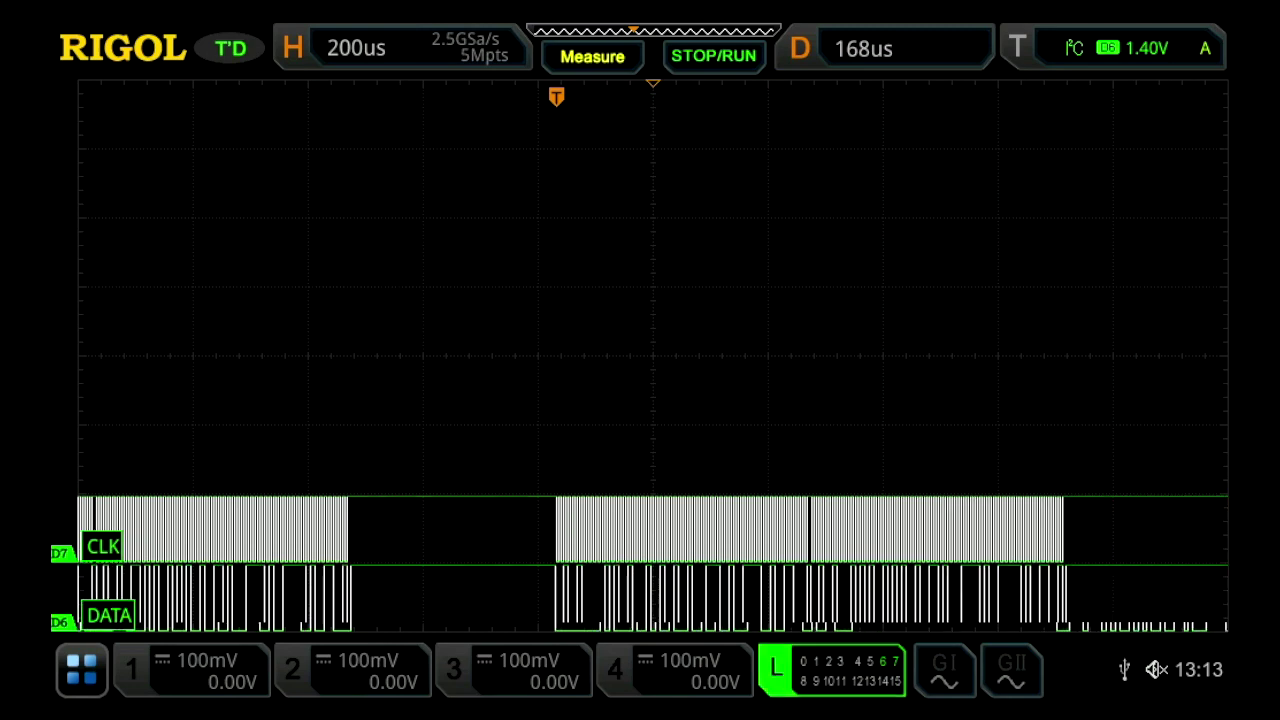
# Step: Set the Decode1 bus type to I2C and turn on its bus status
pyautogui.click(82, 669)
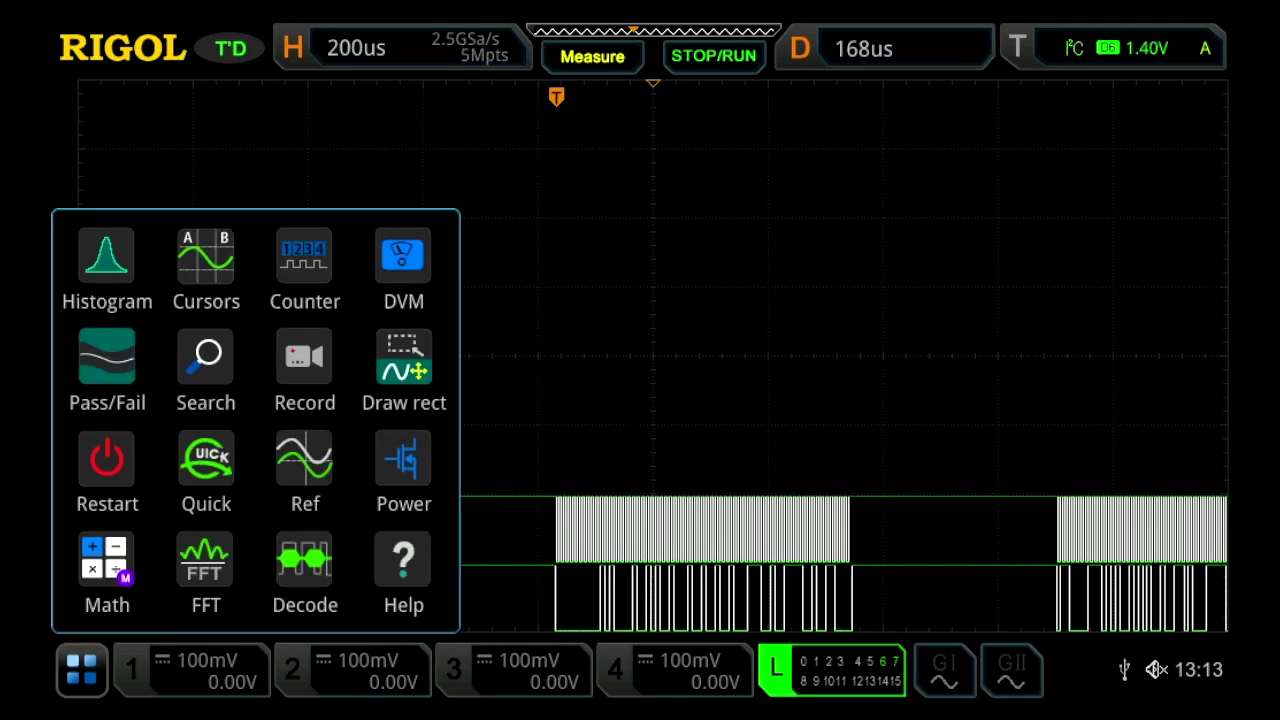
pyautogui.click(304, 571)
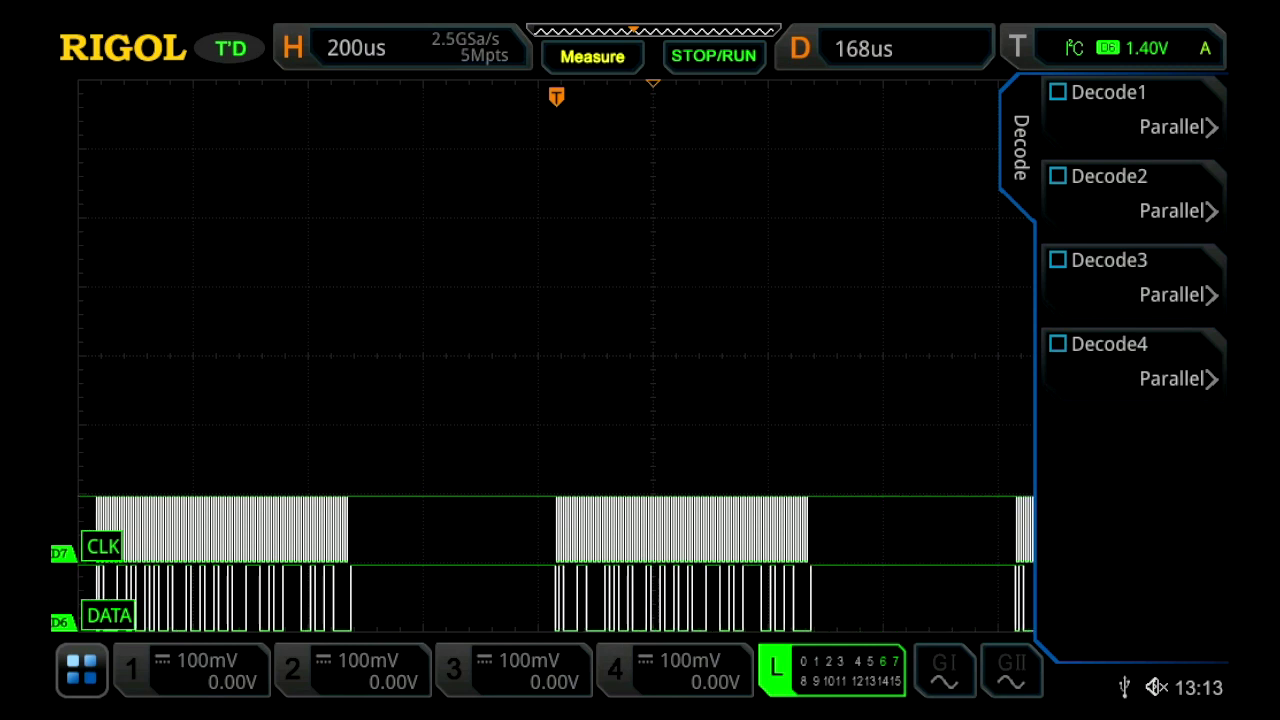
pyautogui.click(1133, 109)
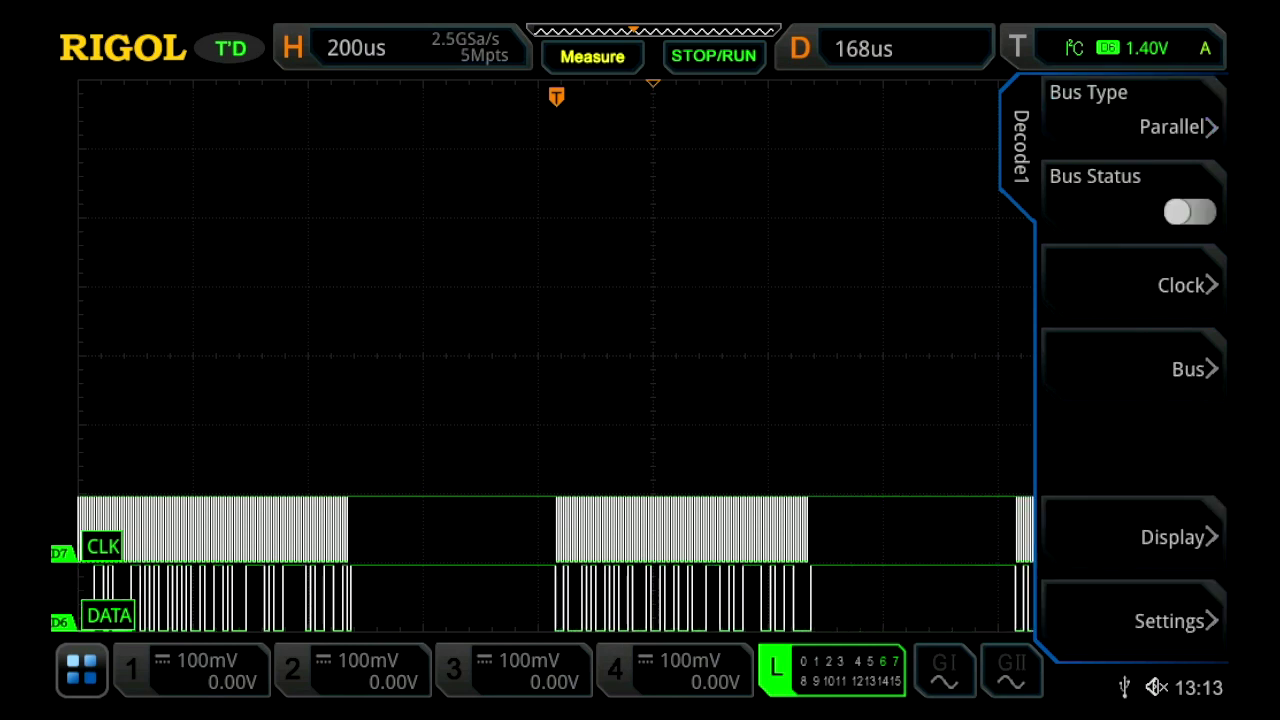
pyautogui.click(1133, 110)
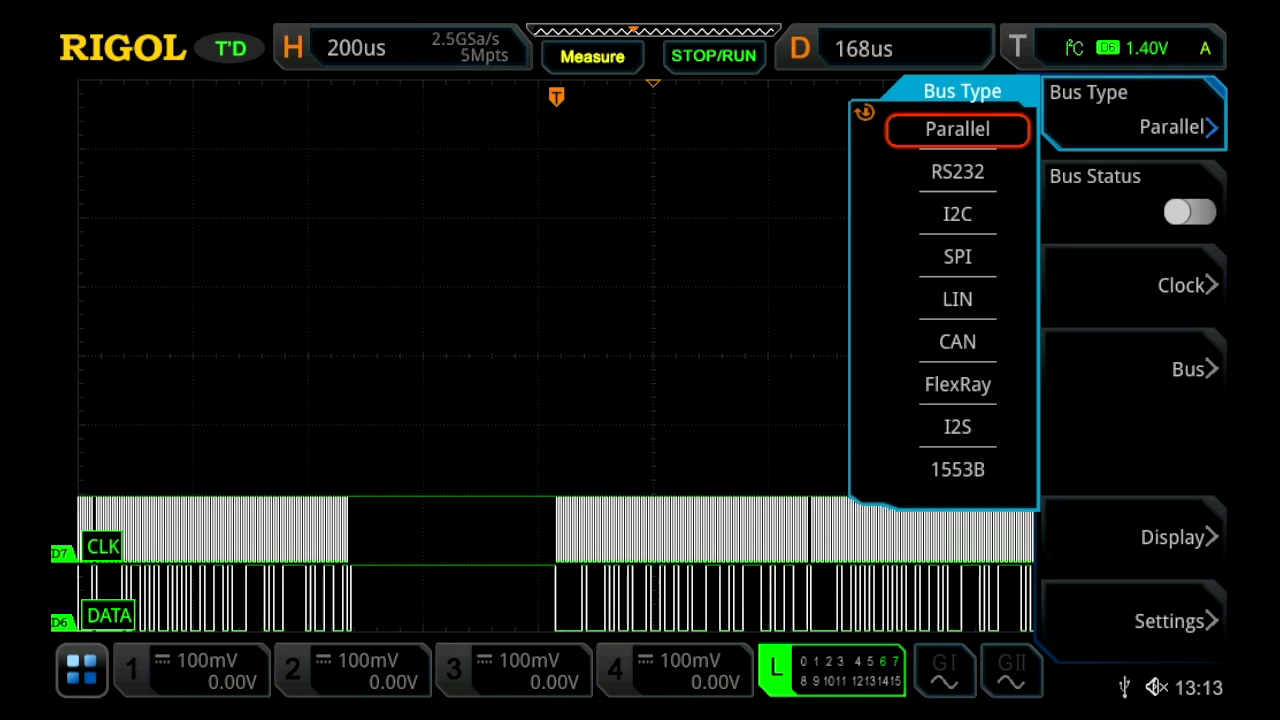
pyautogui.press('Down')
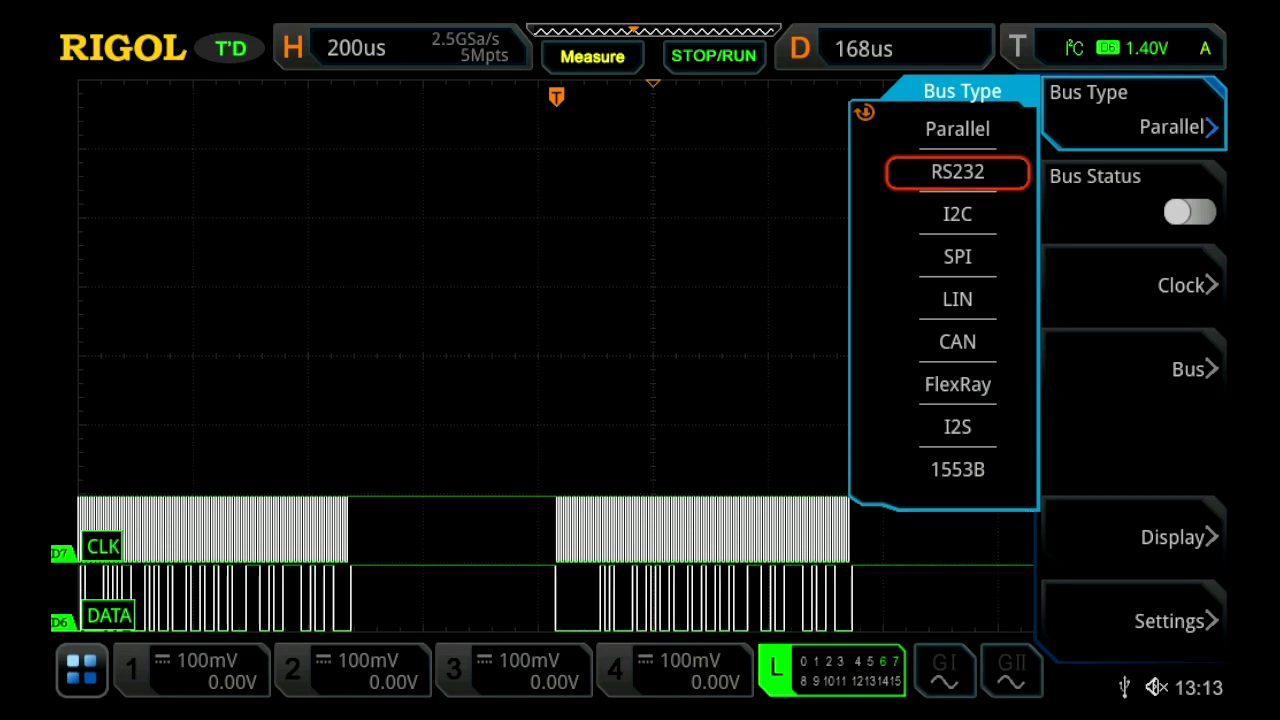
pyautogui.press('Down')
pyautogui.press('Return')
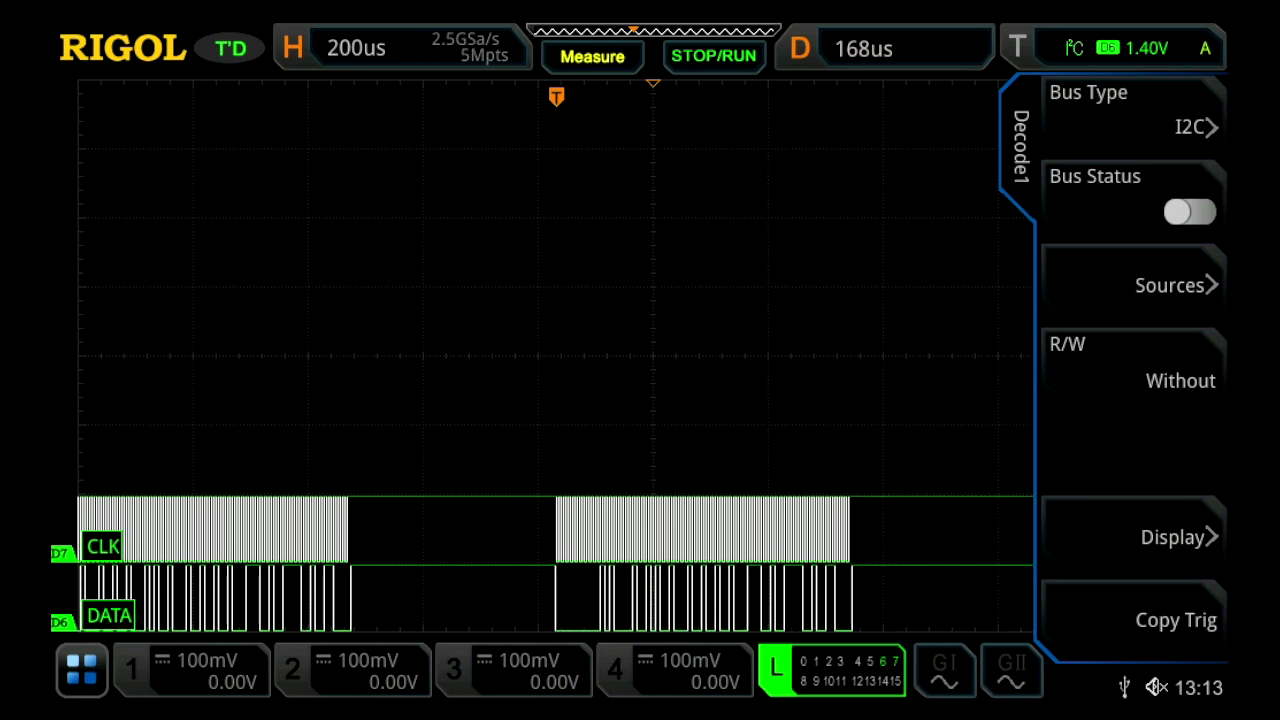
pyautogui.click(1133, 197)
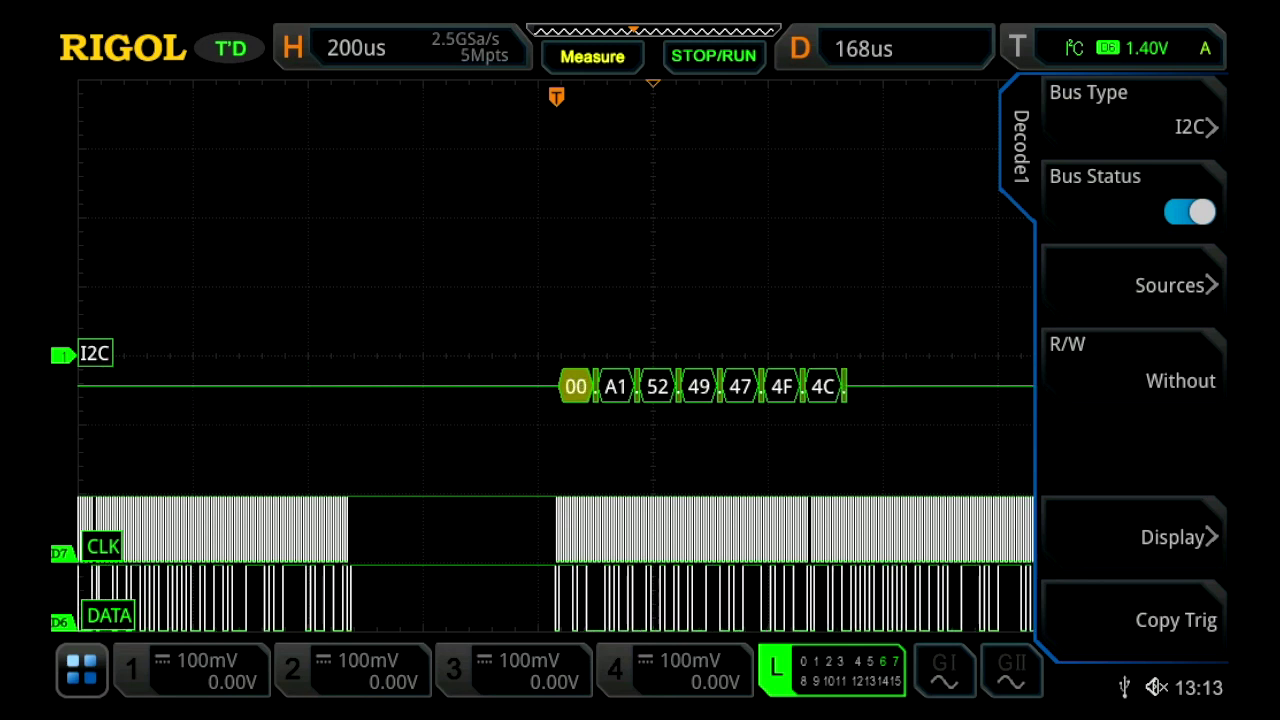
# Step: Set the Decode1 display format to ASCII and adjust the horizontal scale to 100us with a 235us delay
pyautogui.click(1177, 537)
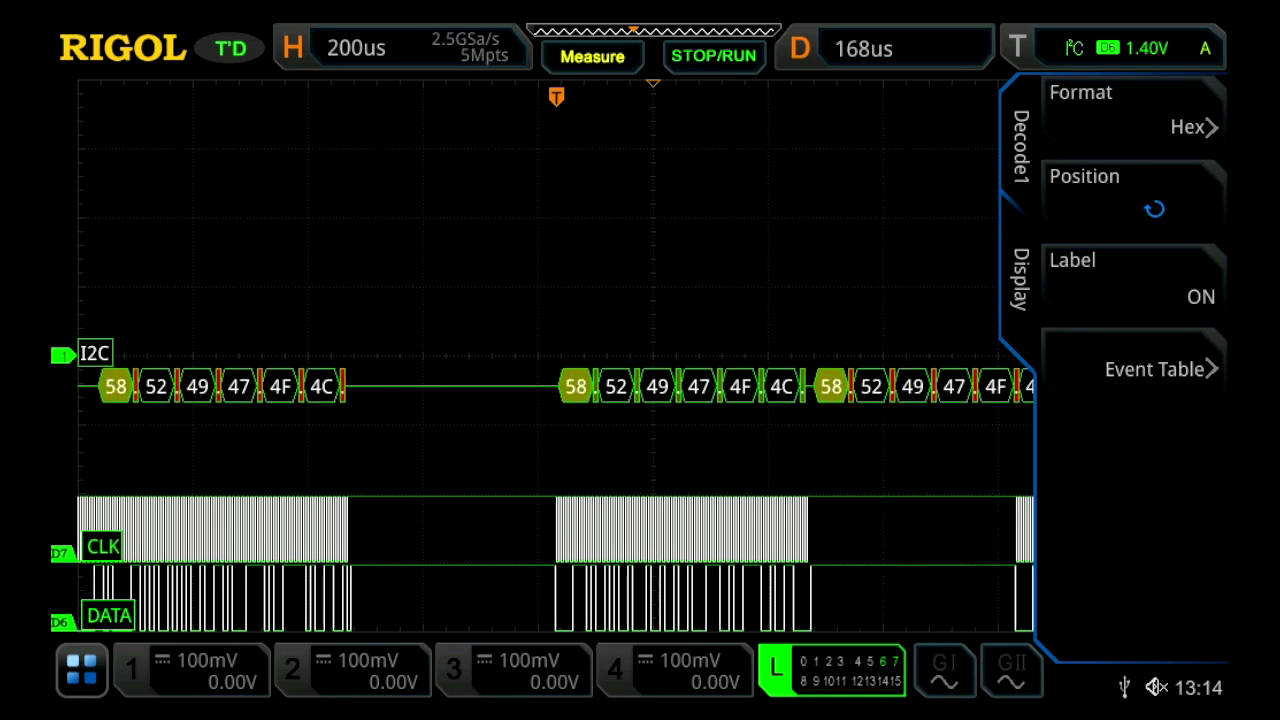
pyautogui.click(1133, 112)
pyautogui.click(957, 257)
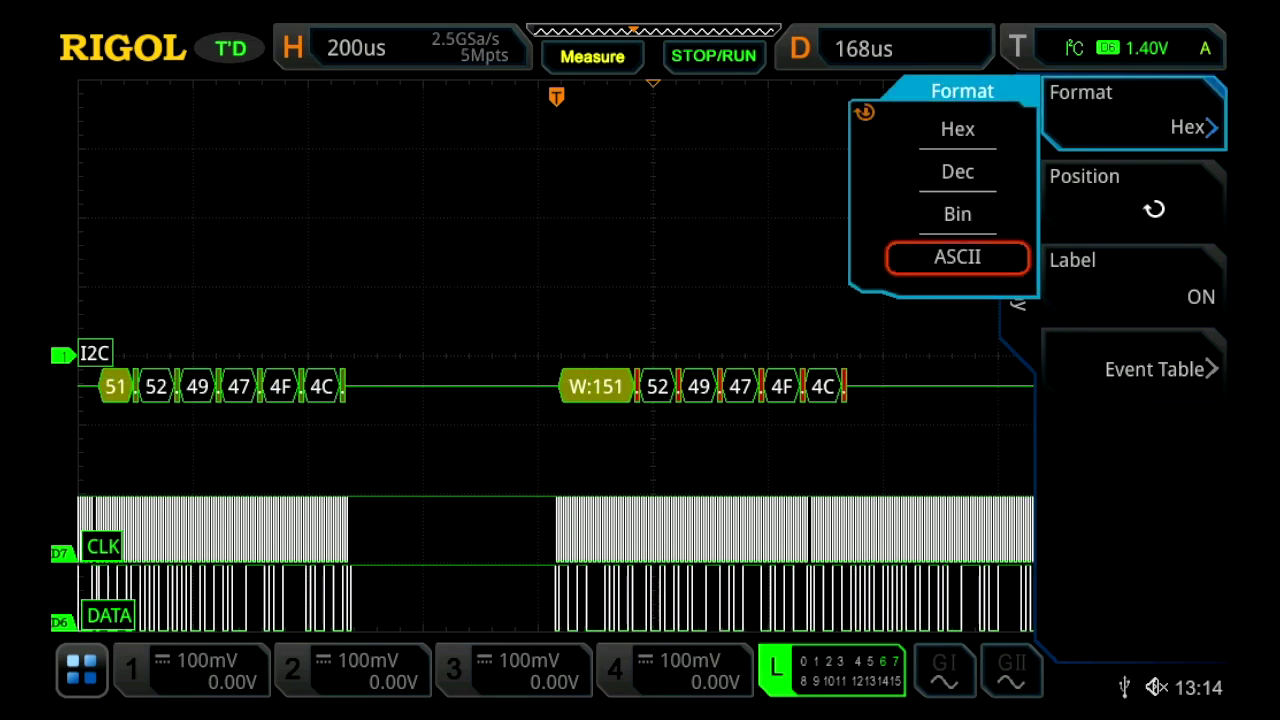
pyautogui.press('Return')
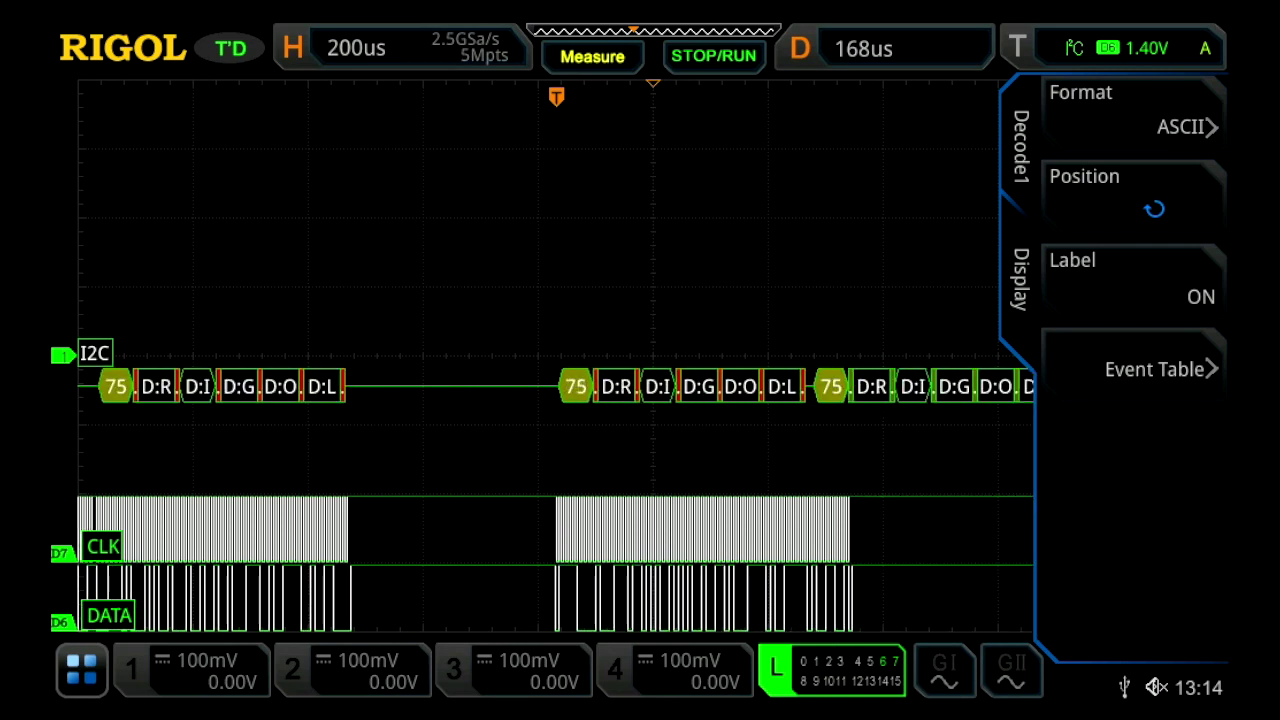
pyautogui.scroll(1, 555, 356)
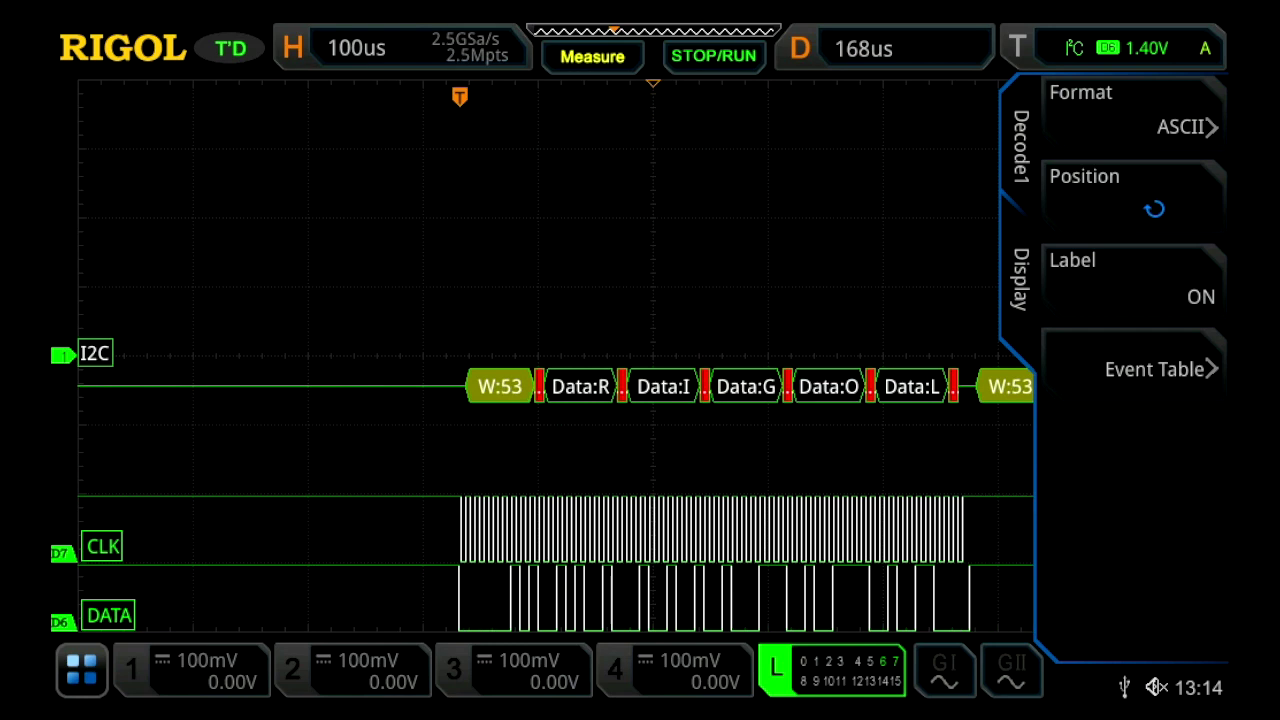
pyautogui.hscroll(3, 555, 356)
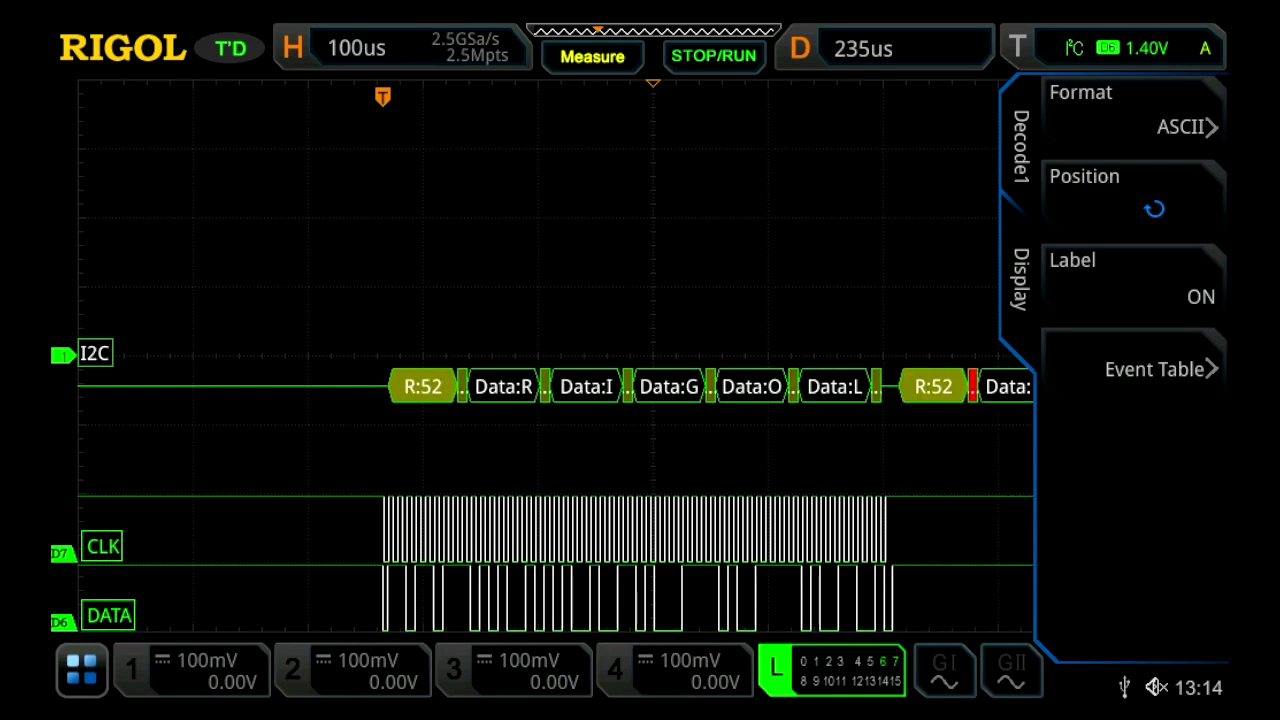
# Step: Turn on the Decode1 event table at a 1.00ms horizontal scale and set the table's format to ASC
pyautogui.click(1155, 369)
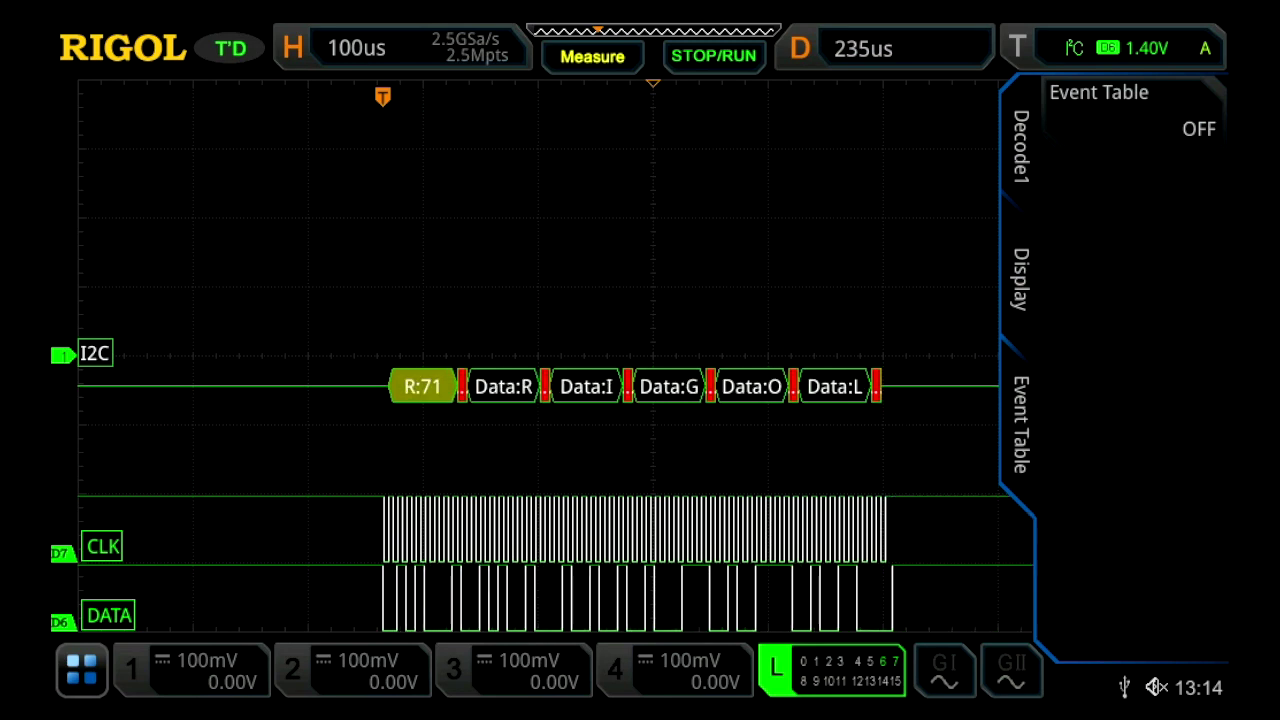
pyautogui.scroll(-5, 653, 355)
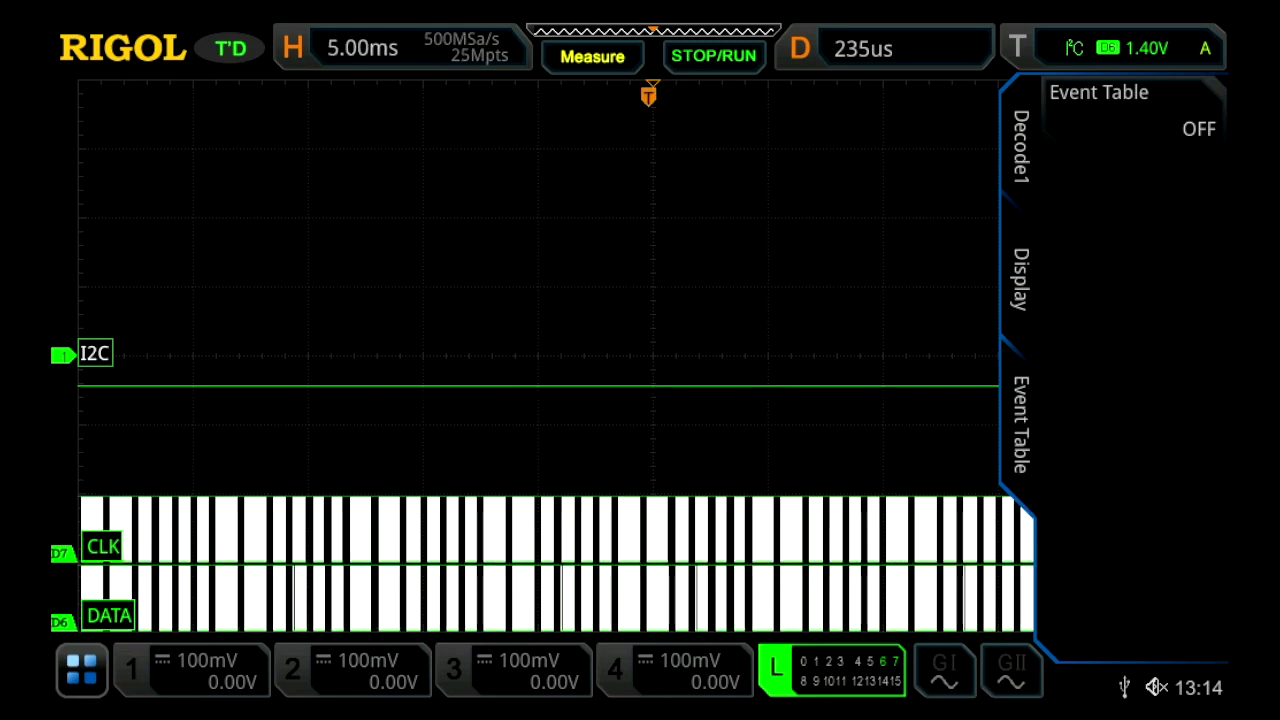
pyautogui.scroll(2, 540, 360)
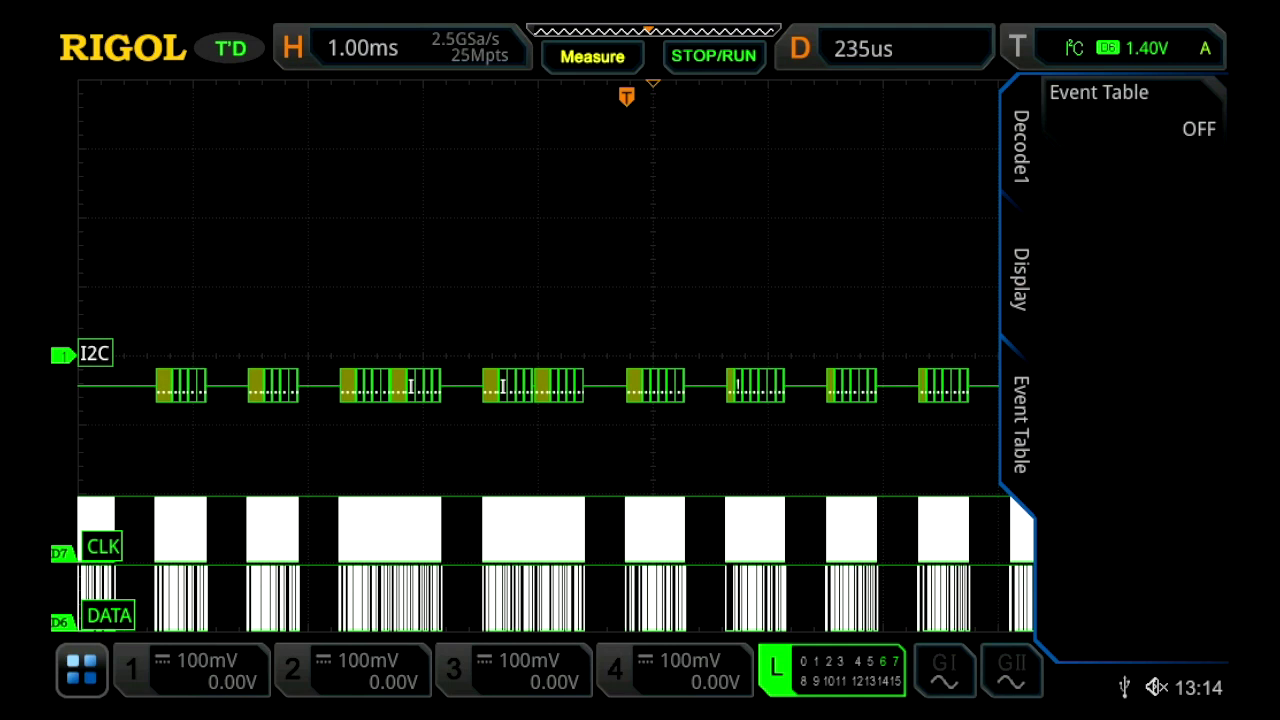
pyautogui.click(1133, 110)
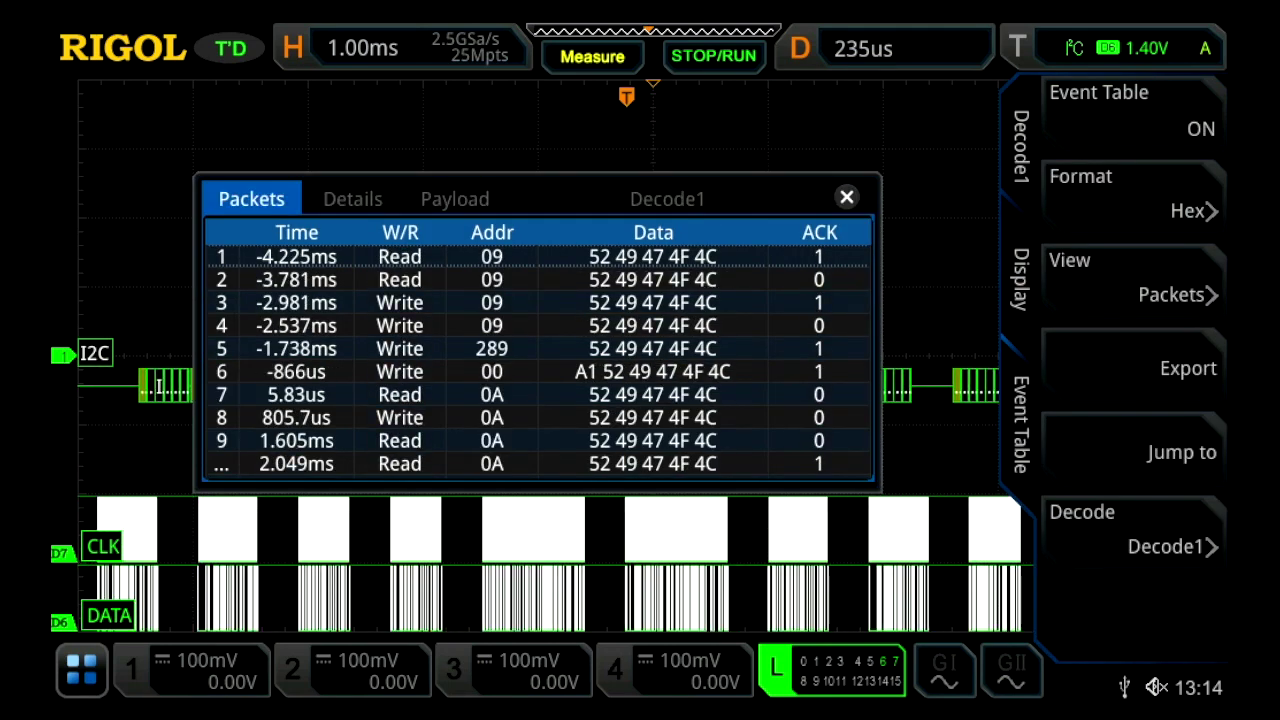
pyautogui.click(1133, 197)
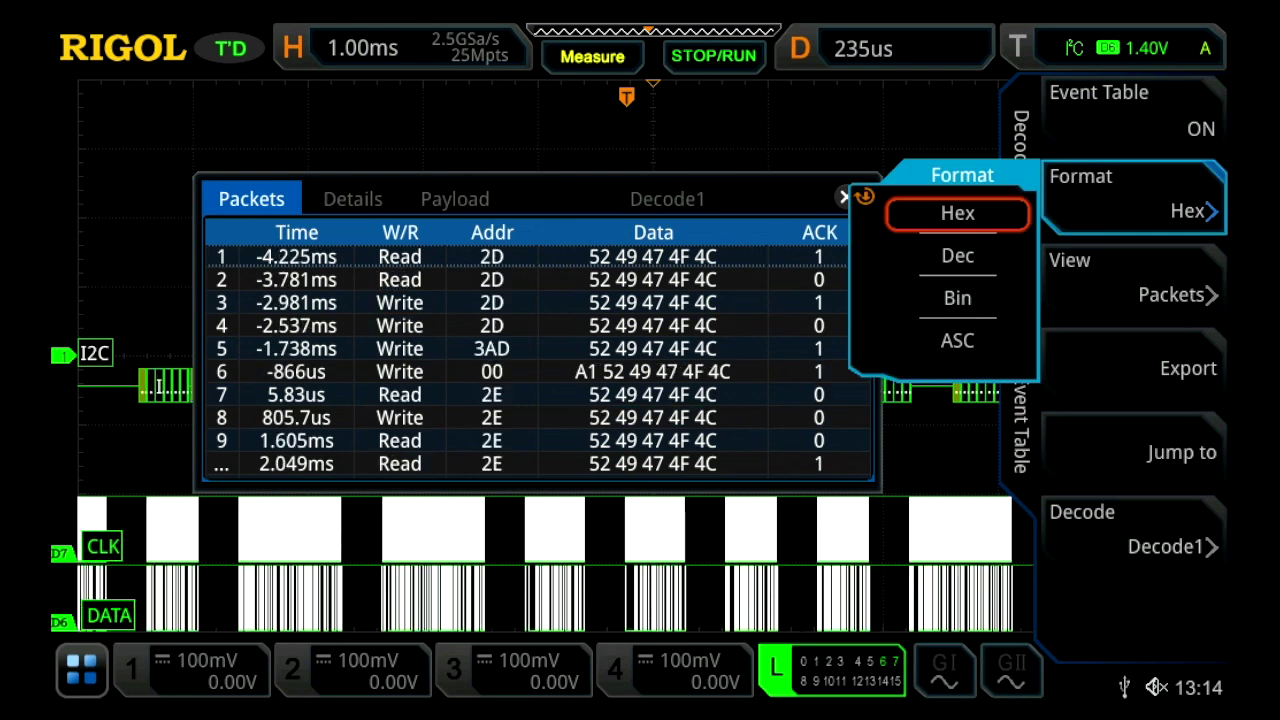
pyautogui.click(957, 340)
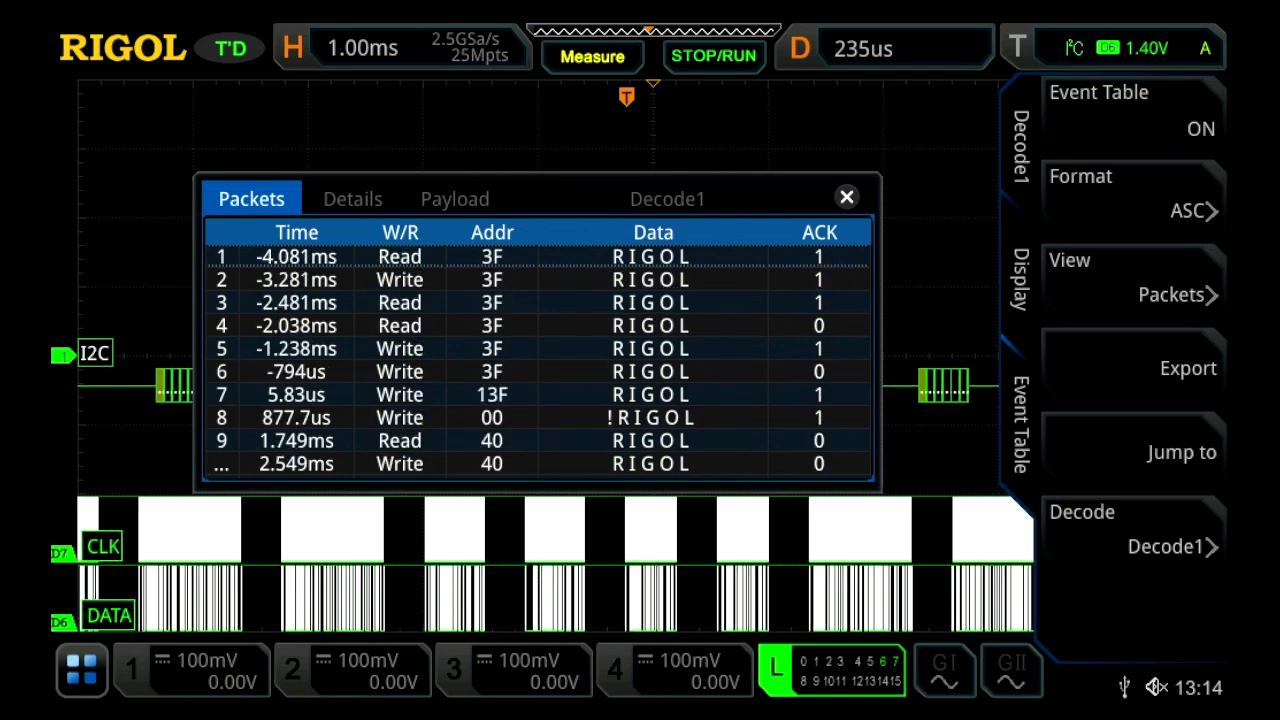
# Step: Show the event table's Payload view and stop the acquisition
pyautogui.click(454, 198)
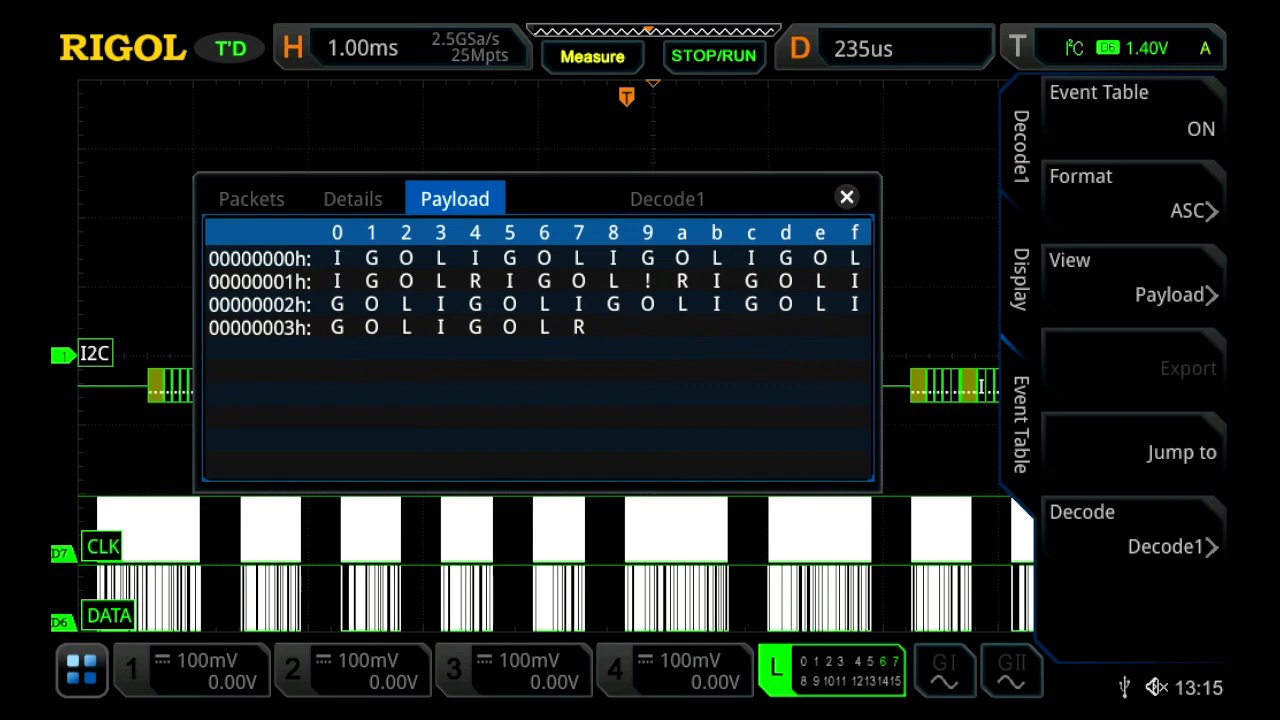
pyautogui.press('space')
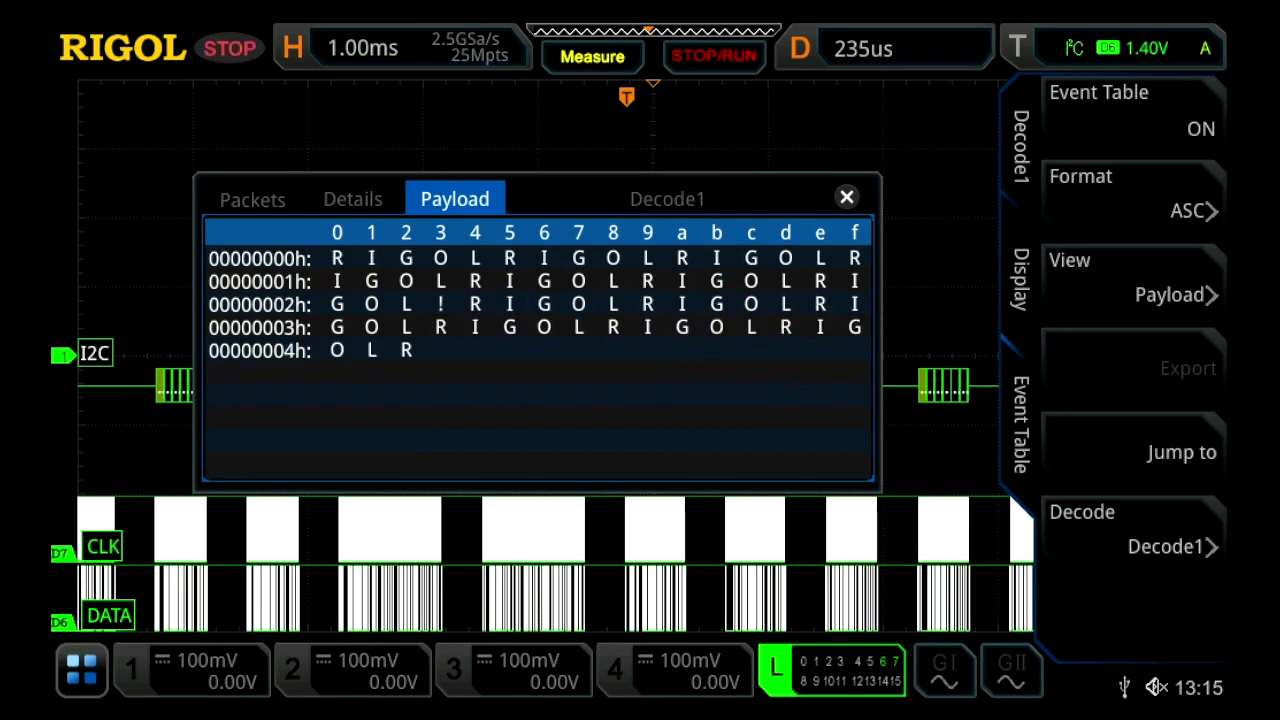
# Step: Jump to the third entry of the Packets view, then close the event table and set the horizontal scale to 200us
pyautogui.click(251, 198)
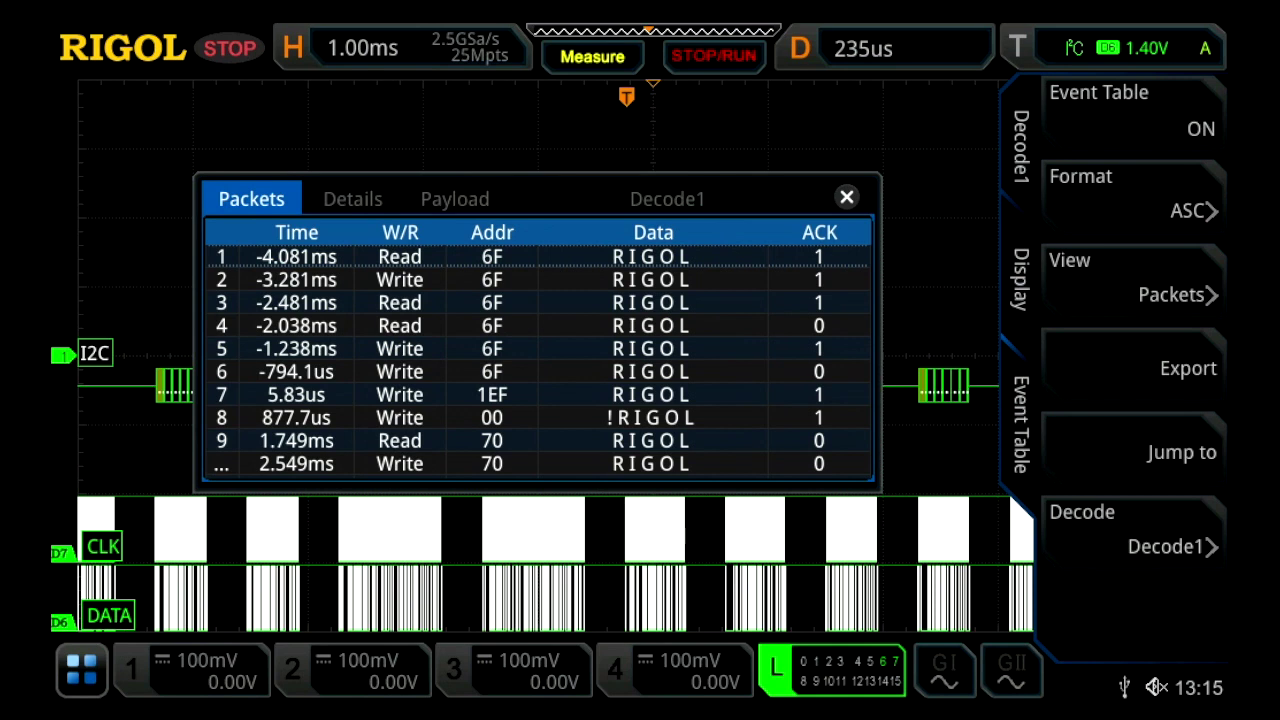
pyautogui.click(538, 302)
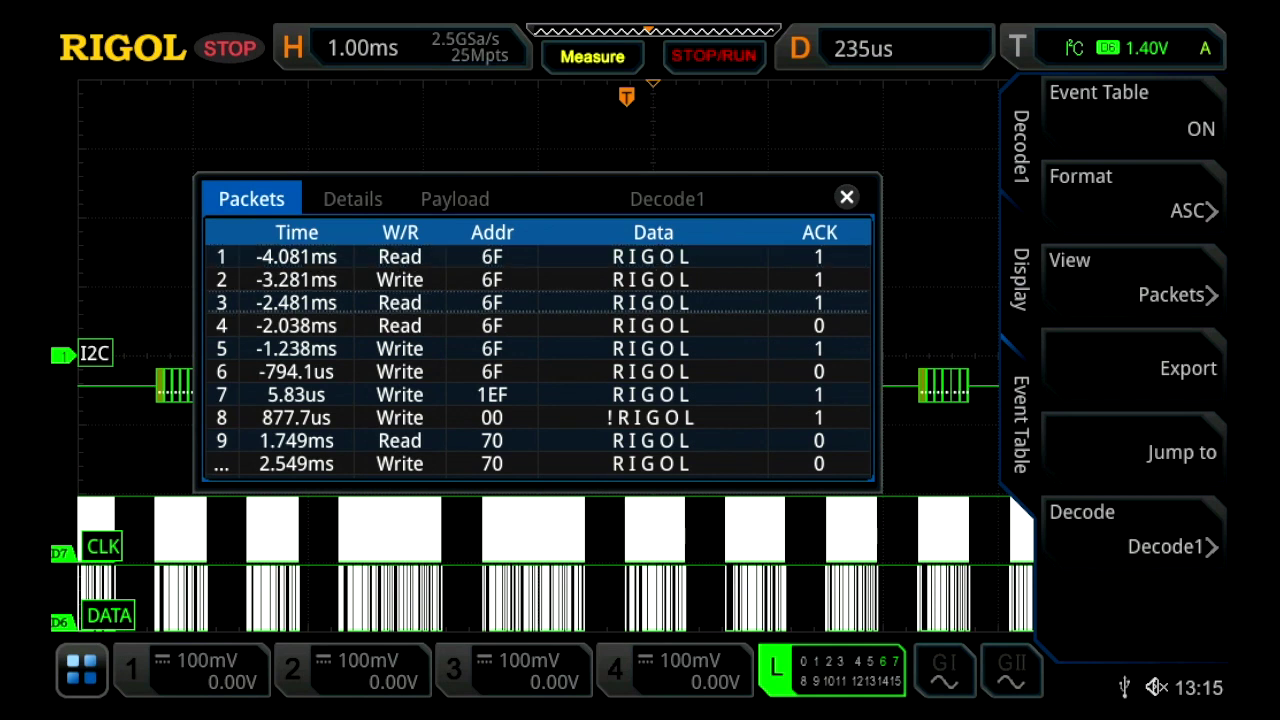
pyautogui.click(1130, 452)
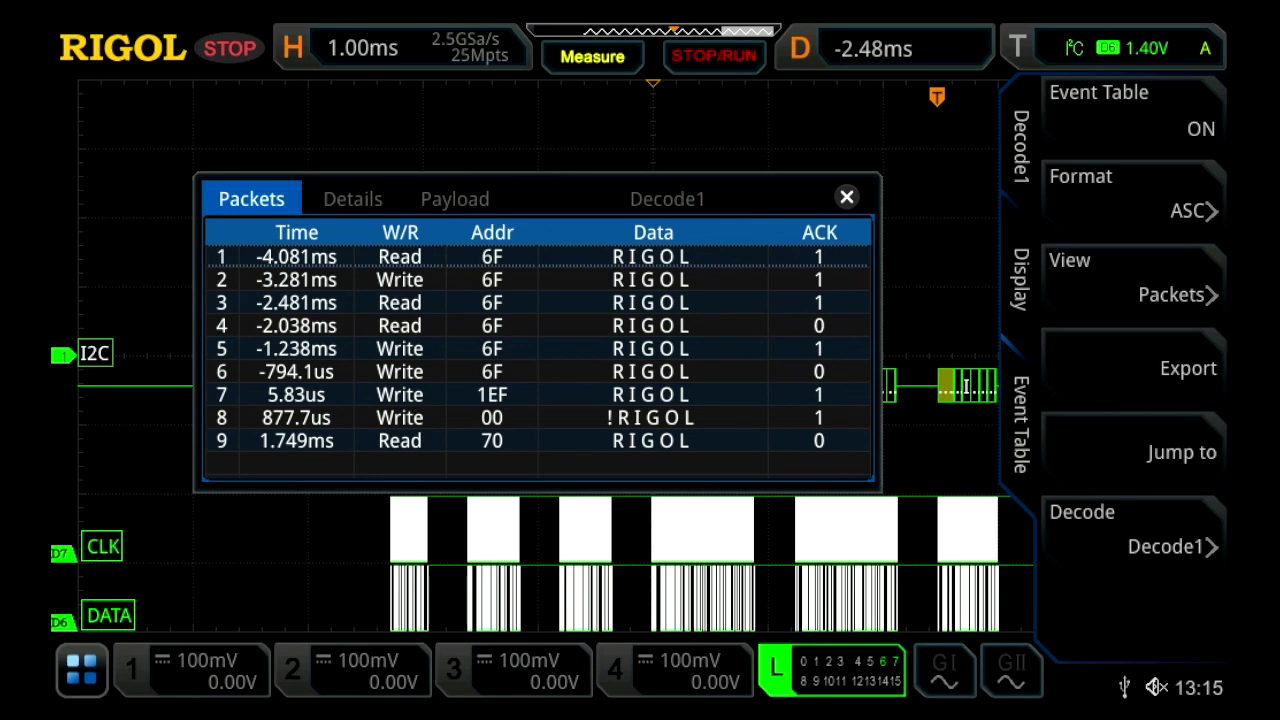
pyautogui.click(846, 197)
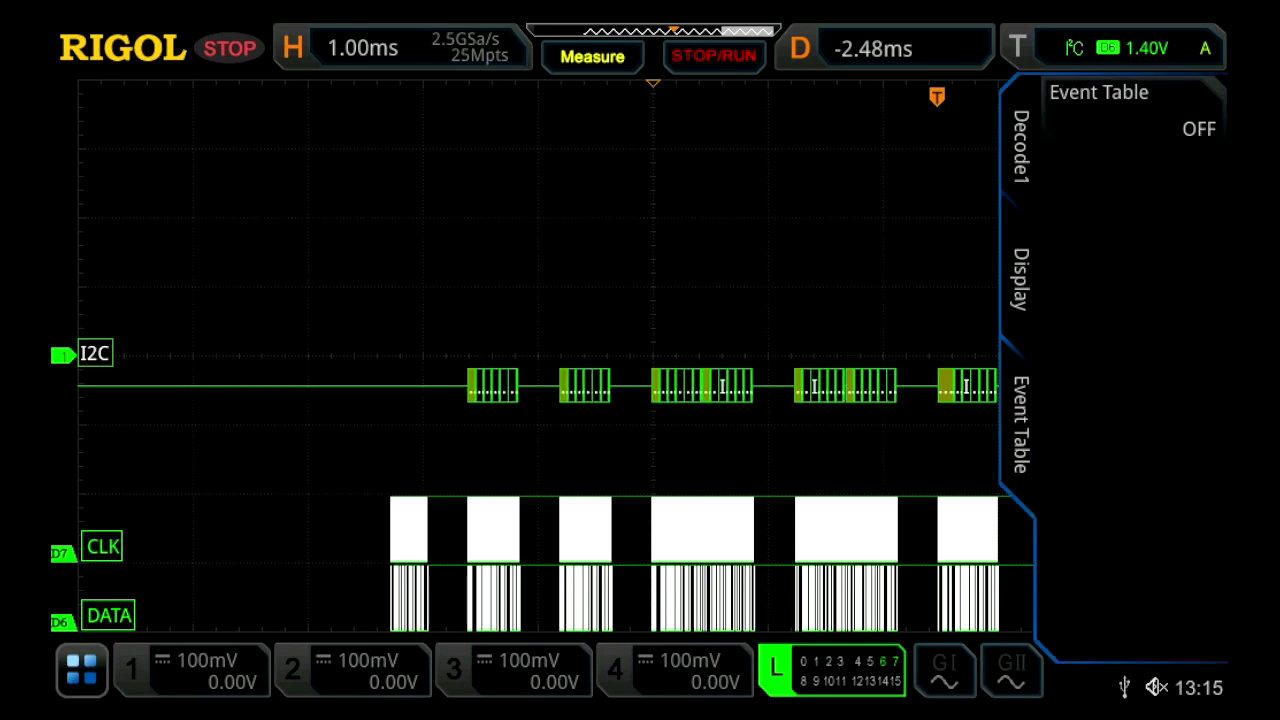
pyautogui.scroll(2, 538, 356)
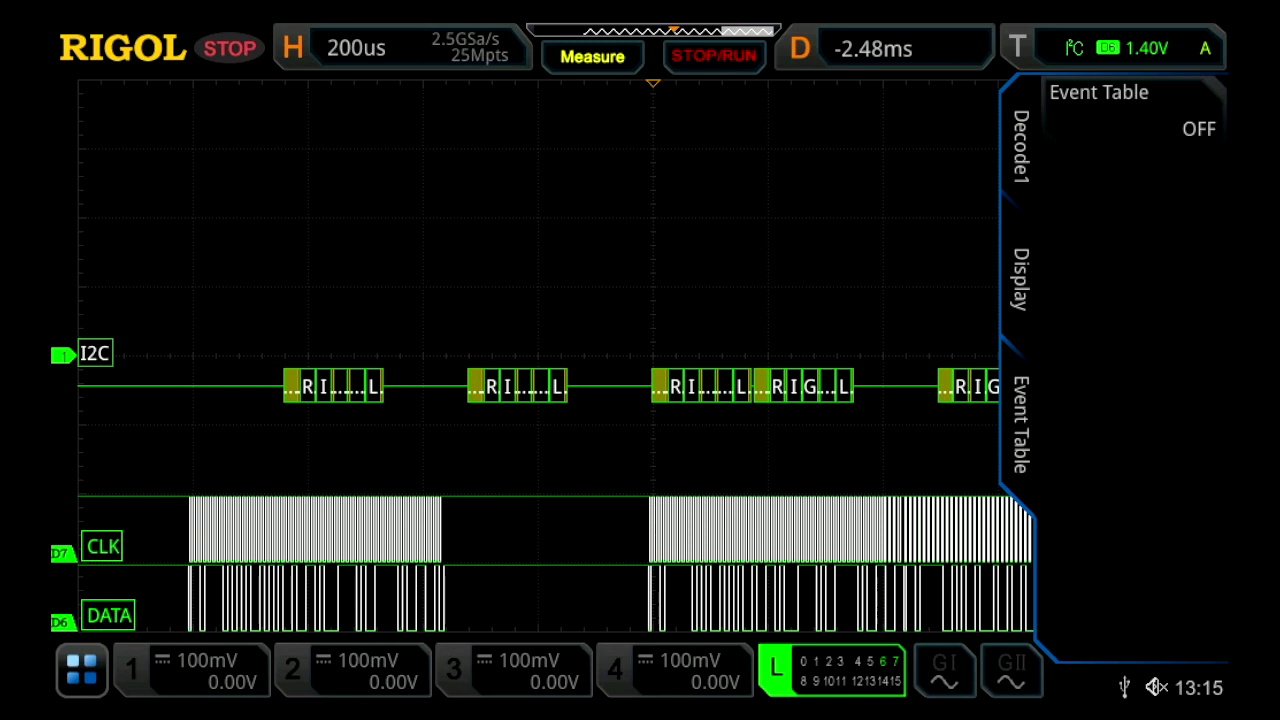